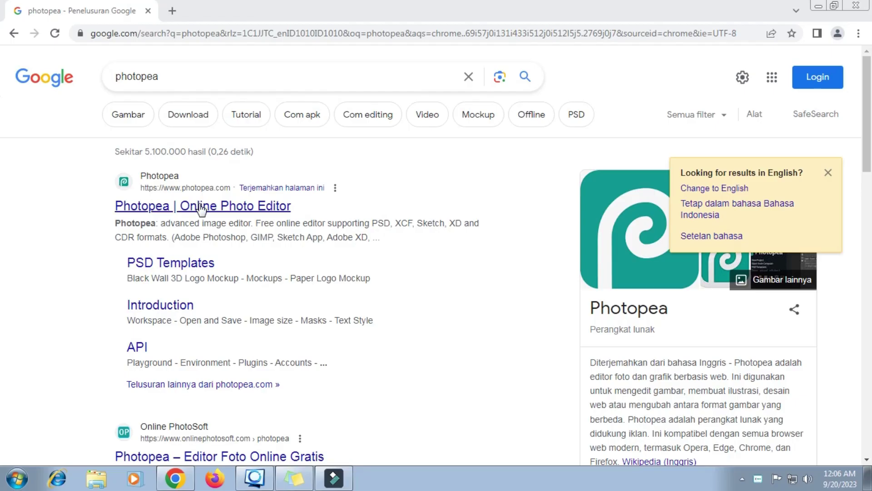
Open the Photopea website from the search results and scroll down to its start screen.
left_click(201, 208)
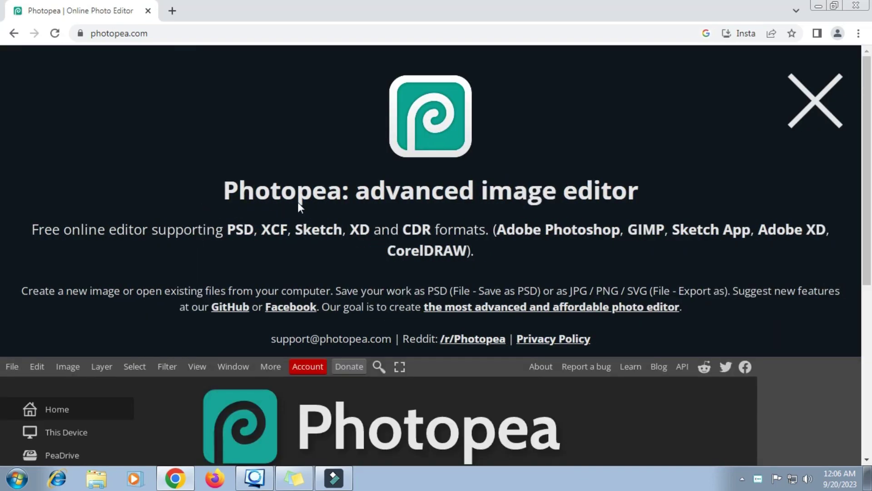
scroll(298, 204, "down", 1)
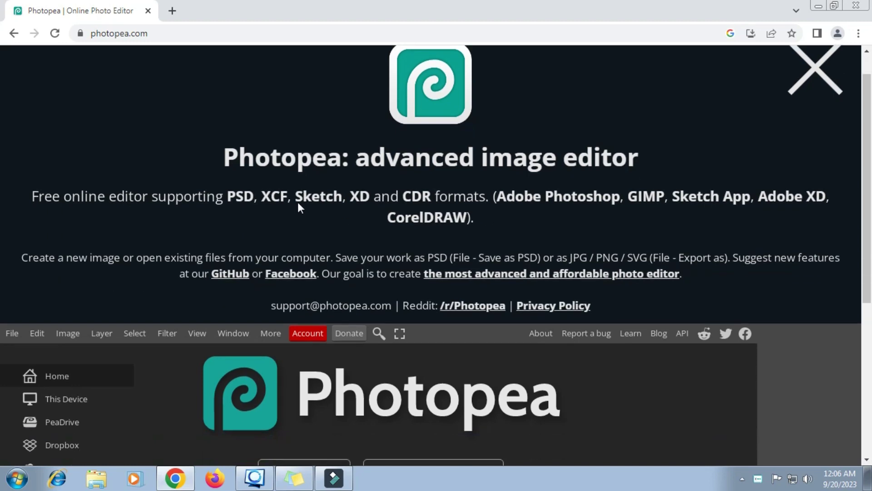
scroll(298, 204, "down", 3)
scroll(297, 204, "down", 3)
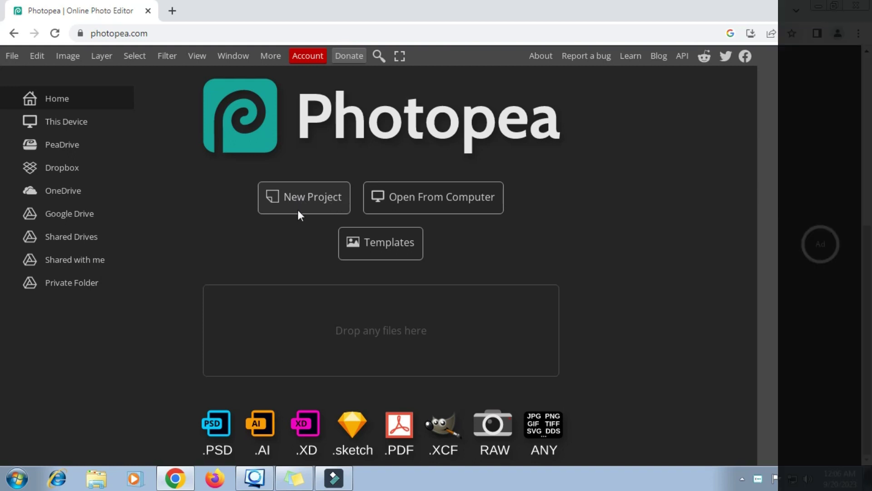
Create a new 1050 × 1500 px document from the Photo > Enprint preset, with units in pixels.
left_click(298, 208)
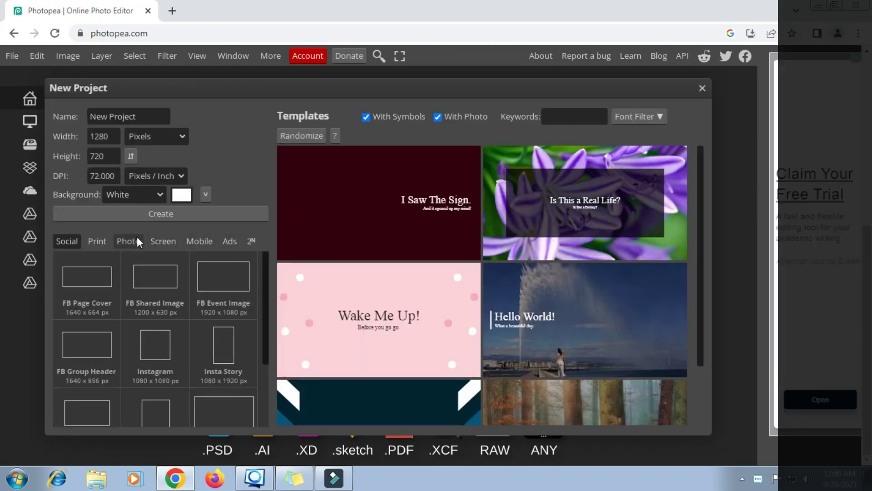
left_click(133, 238)
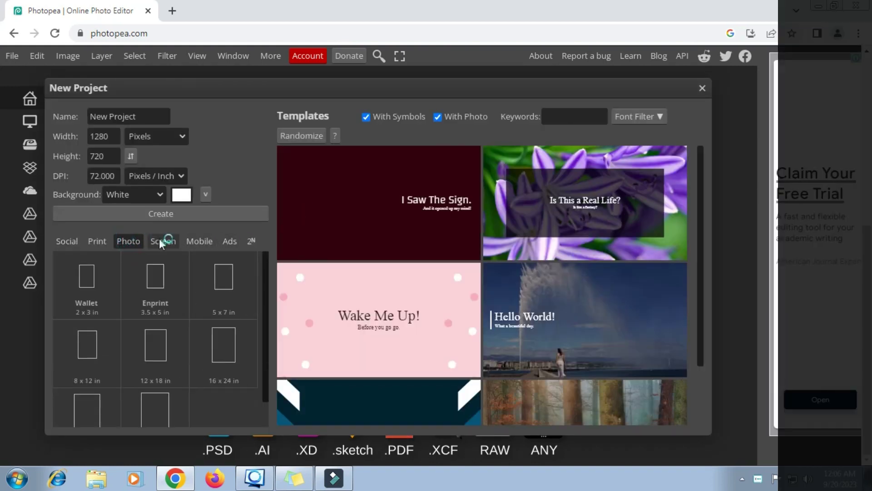
left_click(156, 284)
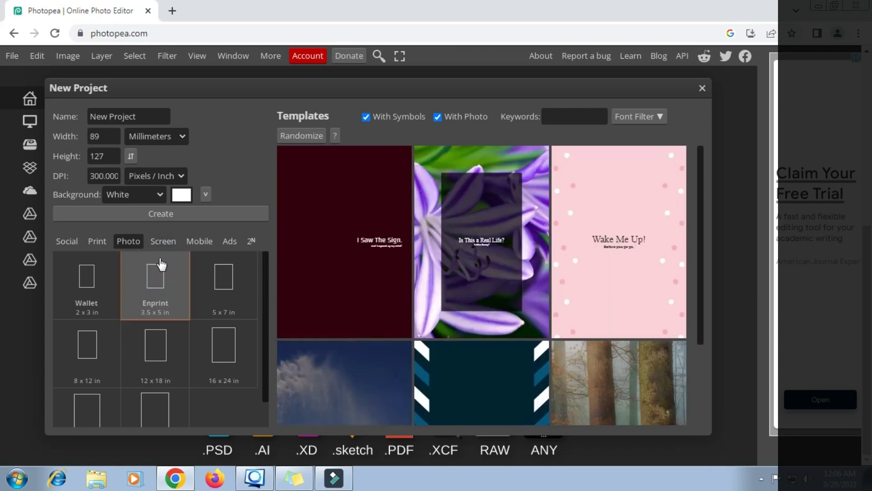
left_click(183, 136)
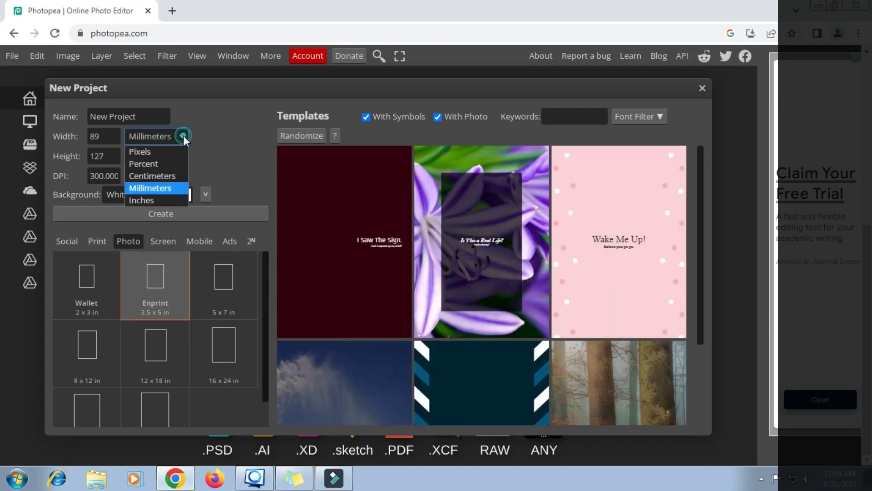
left_click(156, 152)
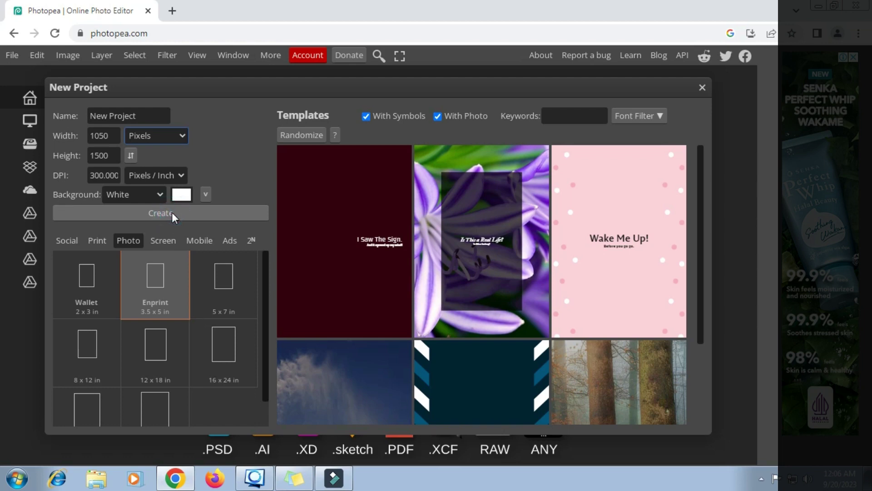
left_click(171, 215)
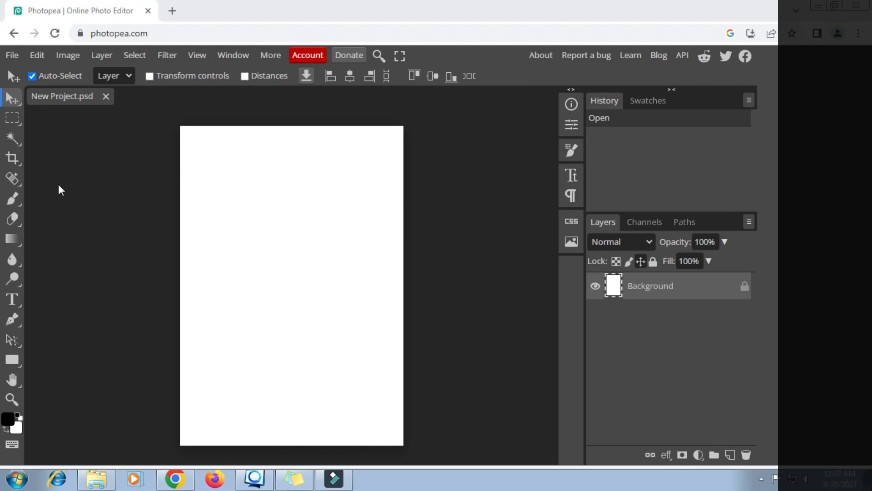
Switch to Magic Replace and turn off its Use default settings option.
left_click(18, 181)
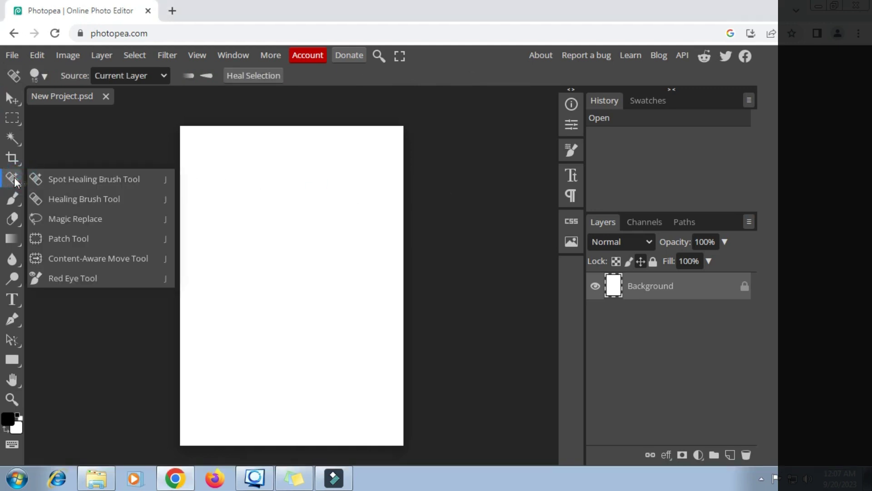
left_click(50, 218)
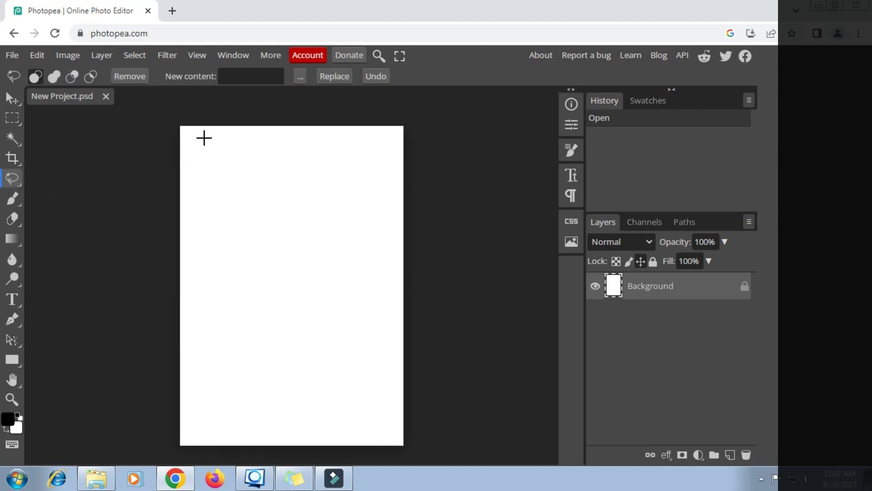
left_click(301, 76)
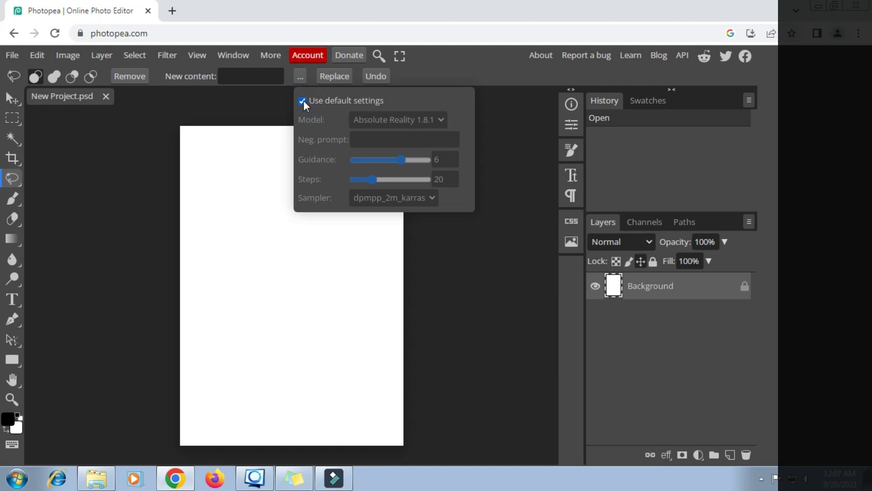
left_click(303, 101)
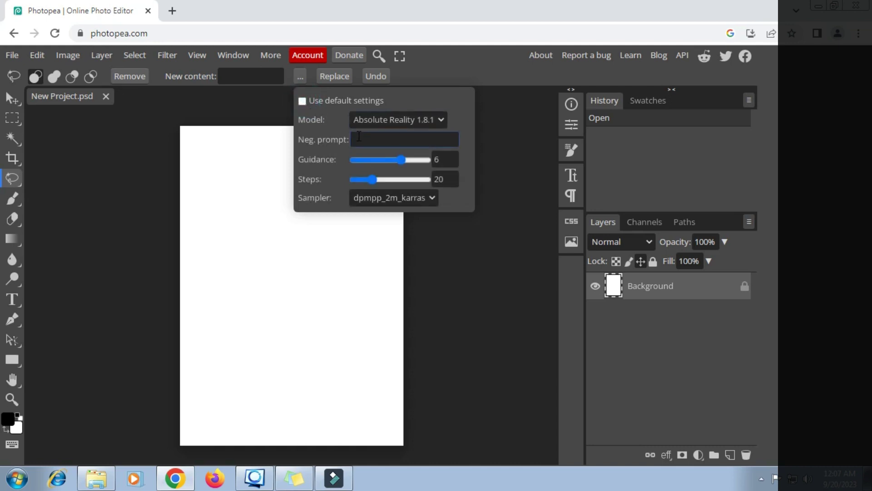
Copy the negative prompt from the sticky note into Magic Replace's negative prompt field.
left_click(293, 478)
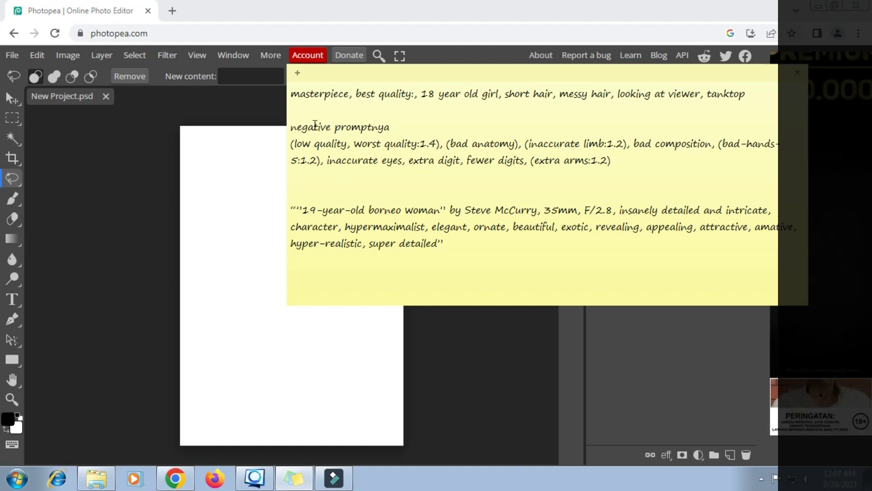
triple_click(333, 151)
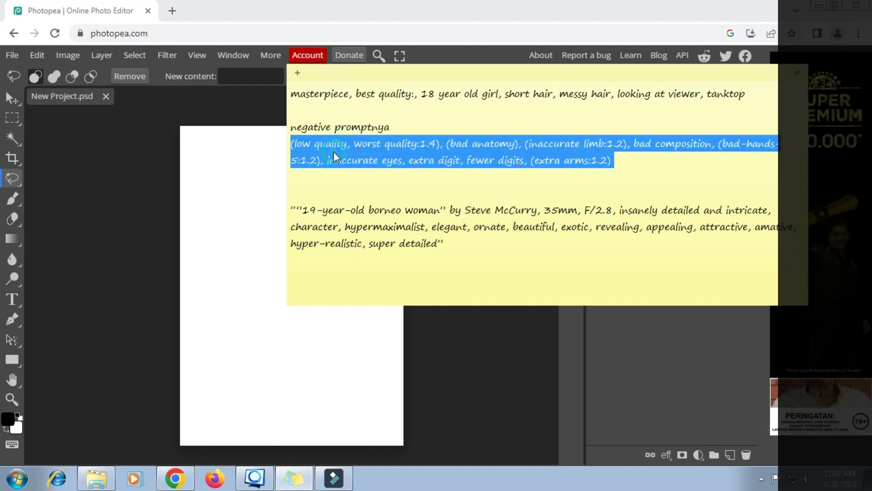
right_click(356, 153)
left_click(361, 174)
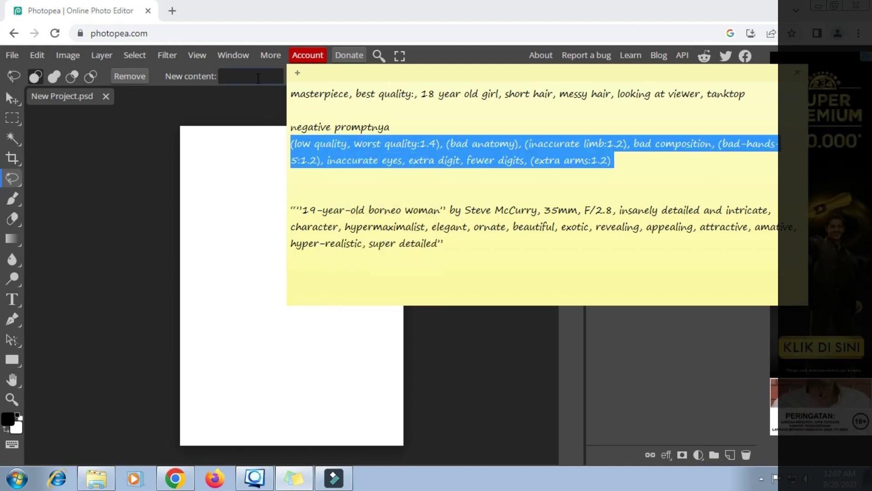
left_click(199, 66)
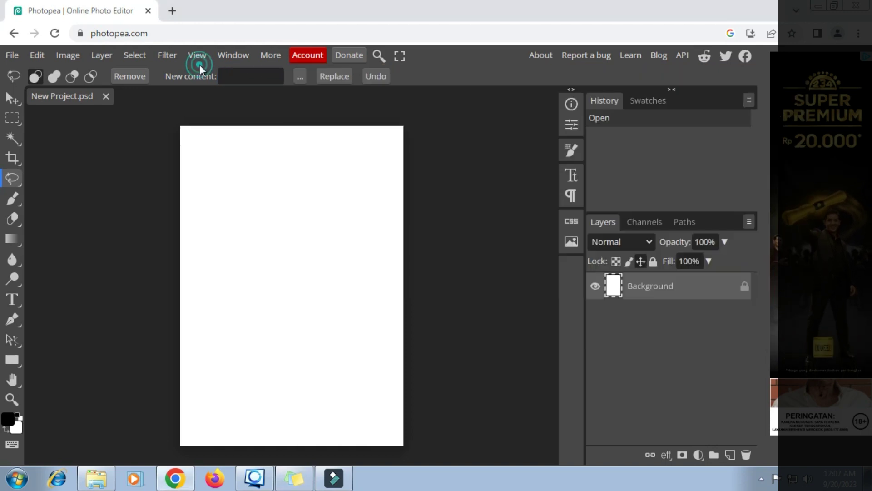
left_click(300, 76)
left_click(367, 137)
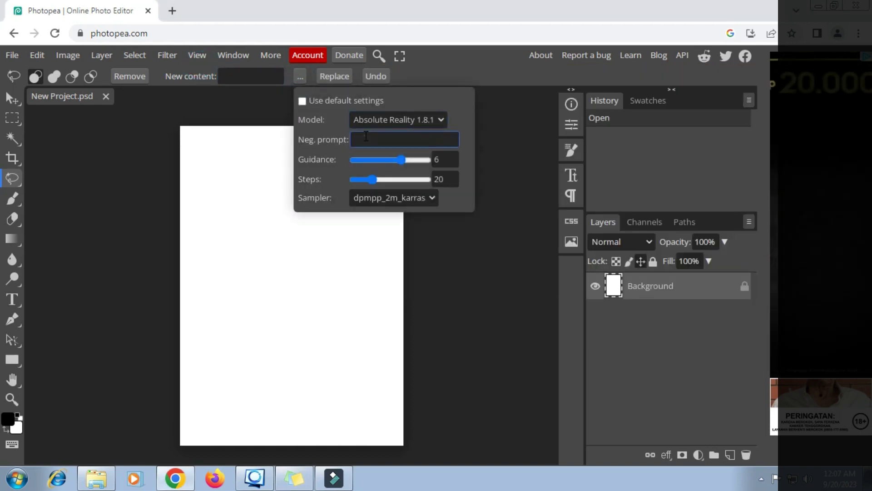
right_click(366, 136)
left_click(398, 215)
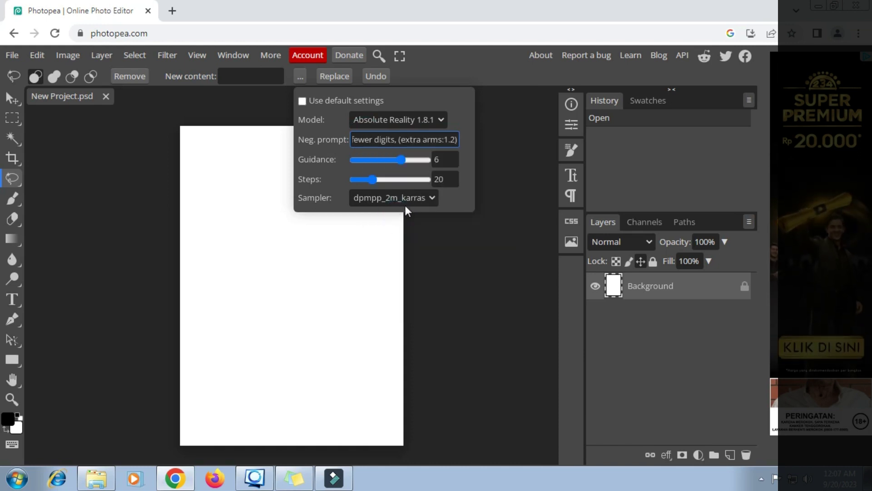
Set the AI model to Dreamshaper 8 after reviewing the sampler options.
left_click(444, 119)
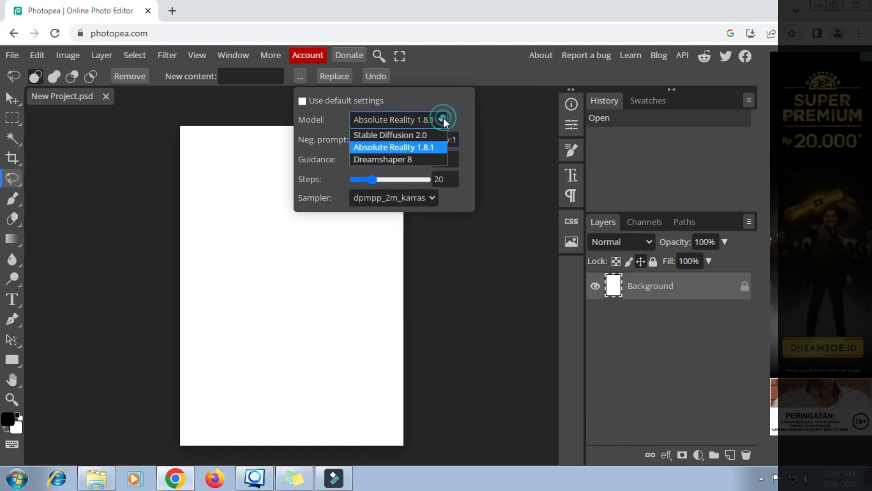
left_click(398, 157)
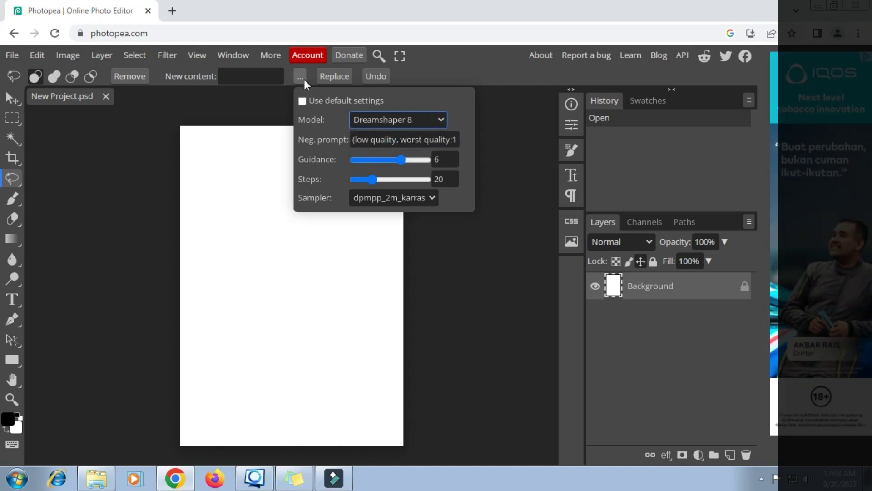
left_click(266, 76)
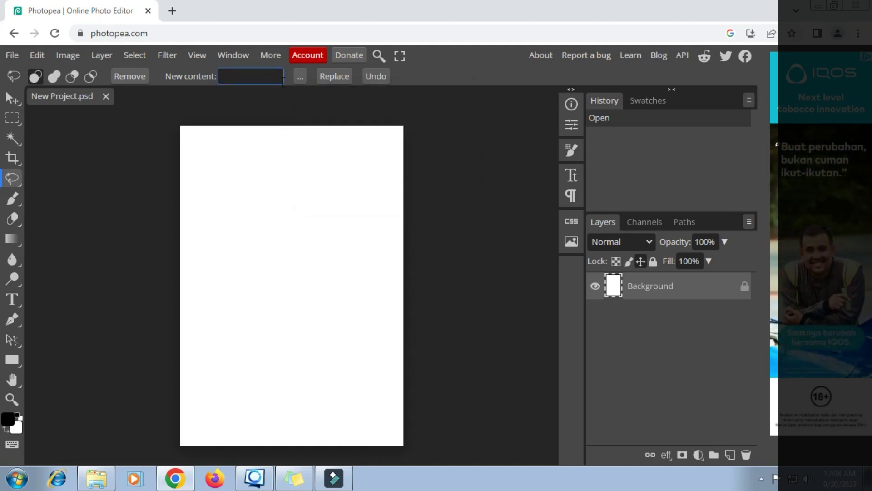
left_click(300, 78)
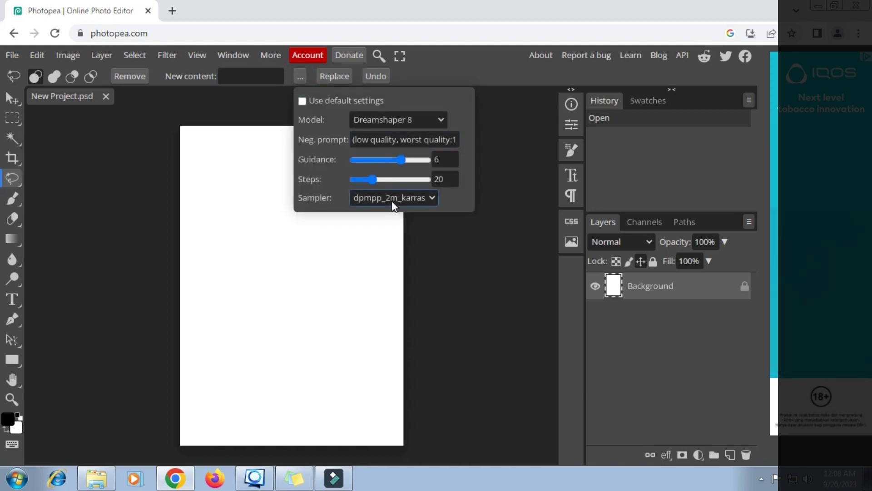
left_click(434, 198)
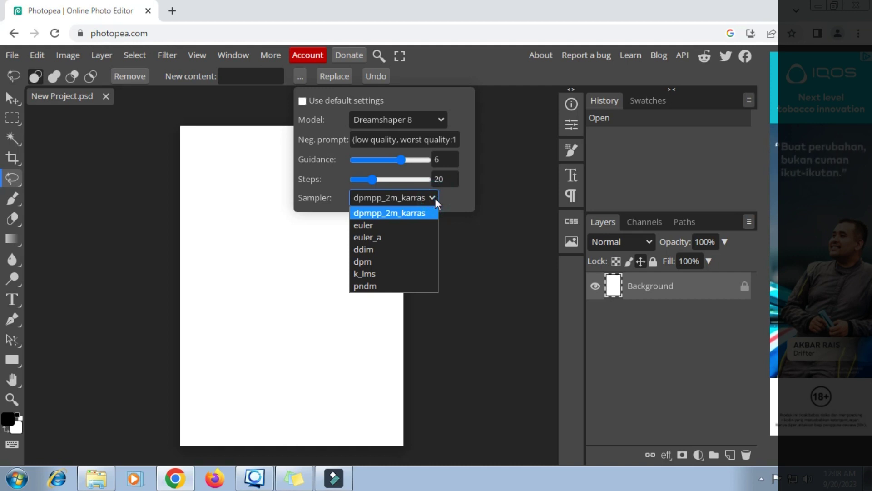
left_click(441, 120)
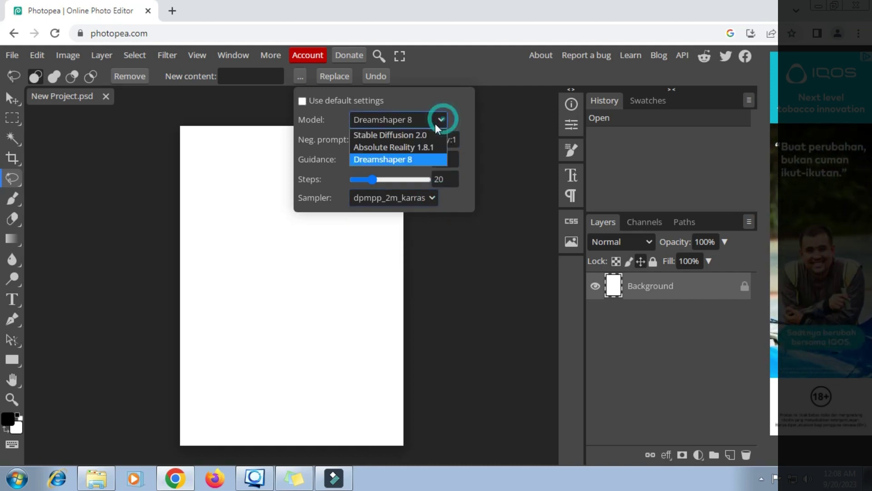
left_click(444, 186)
left_click(271, 72)
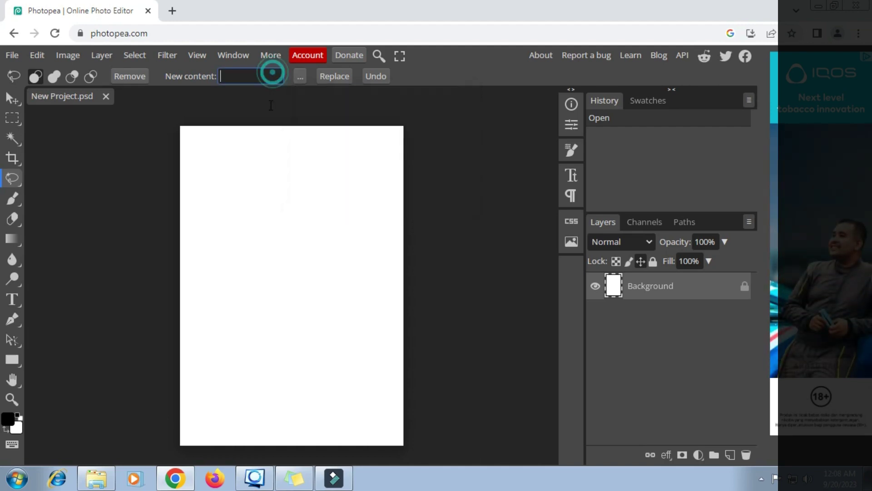
left_click(294, 478)
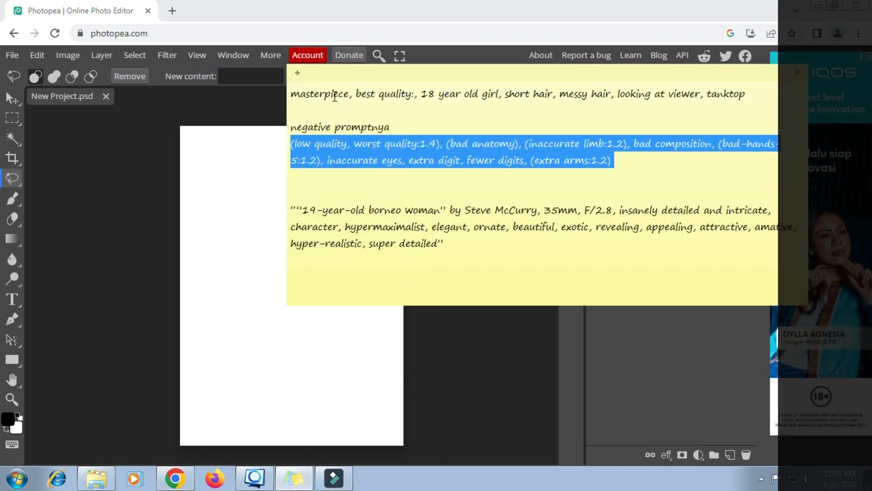
Paste the sticky note's 'masterpiece, best quality, 18-year-old girl, tanktop' line as the new content prompt.
double_click(335, 96)
left_click(335, 96)
right_click(336, 96)
left_click(358, 116)
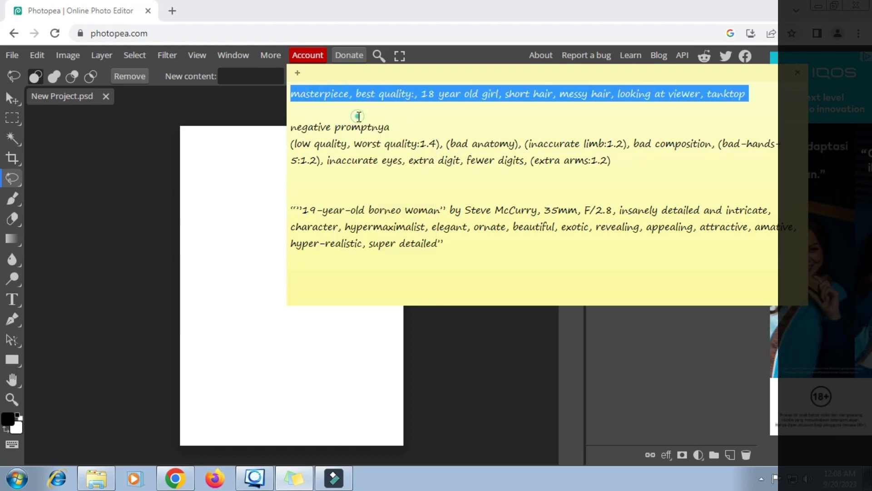
left_click(247, 77)
right_click(246, 77)
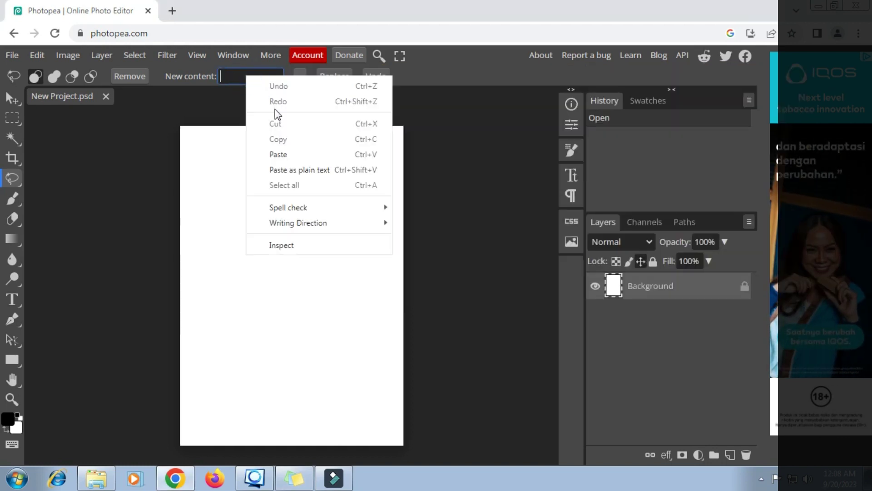
left_click(278, 154)
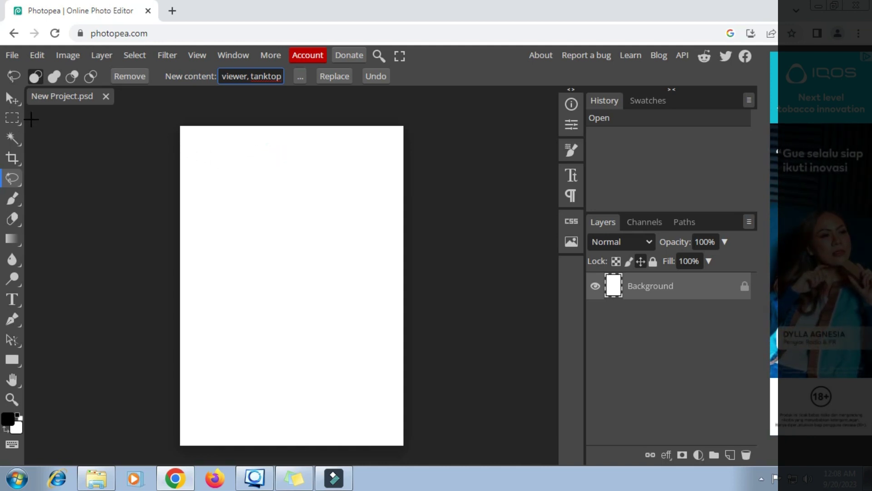
left_click(12, 117)
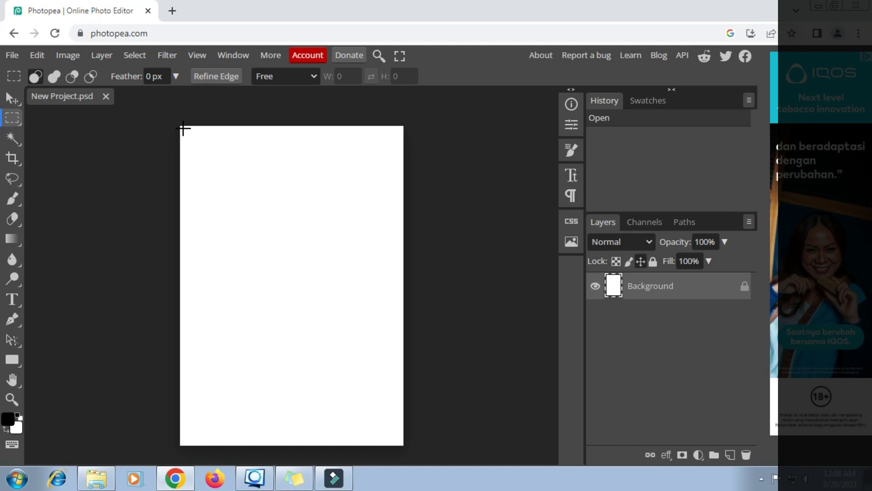
Try Magic Replace on a whole-canvas selection, then clear that selection.
mouse_move(183, 129)
left_mouse_down()
mouse_move(308, 373)
mouse_move(419, 461)
left_mouse_up()
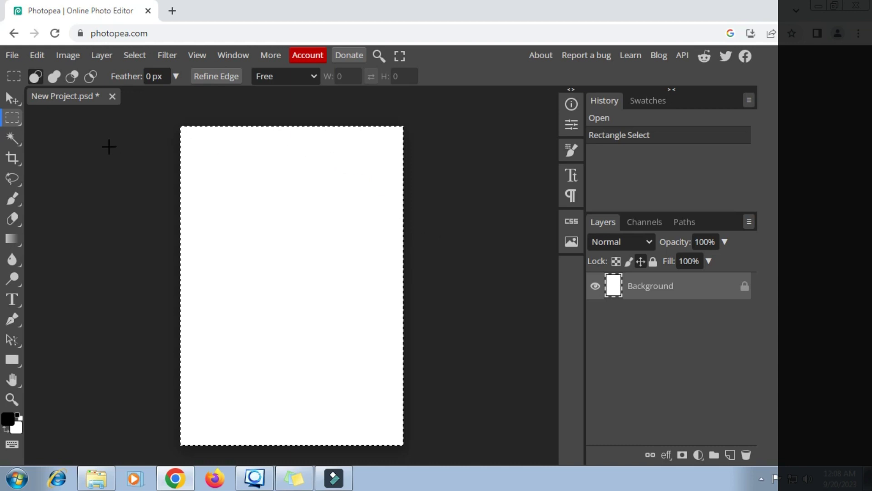
left_click(14, 178)
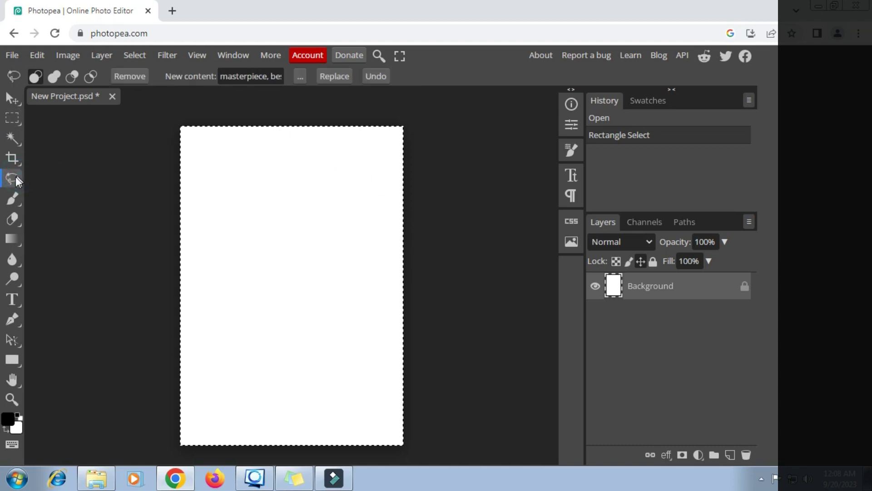
left_click(335, 76)
left_click(13, 118)
left_click(125, 161)
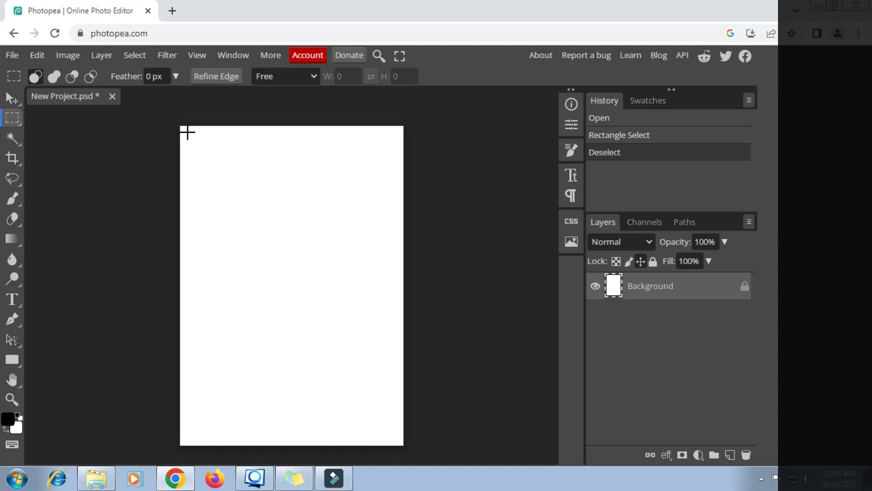
Select a rectangle over the upper part of the canvas for generation.
mouse_move(188, 132)
left_mouse_down()
mouse_move(351, 274)
mouse_move(364, 311)
mouse_move(395, 327)
left_mouse_up()
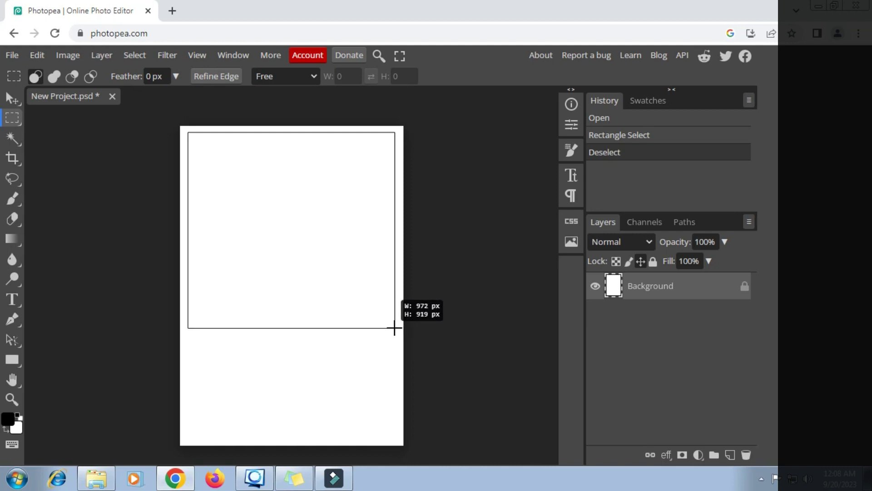
left_click_drag(394, 328, 394, 327)
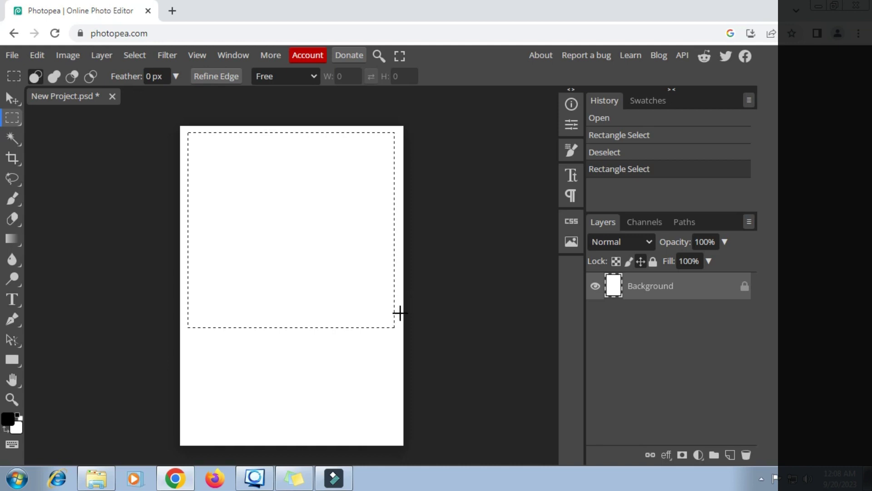
left_click(12, 178)
Generate a portrait of a youth in a red-trimmed tank top in the upper selection, then deselect.
left_click(336, 76)
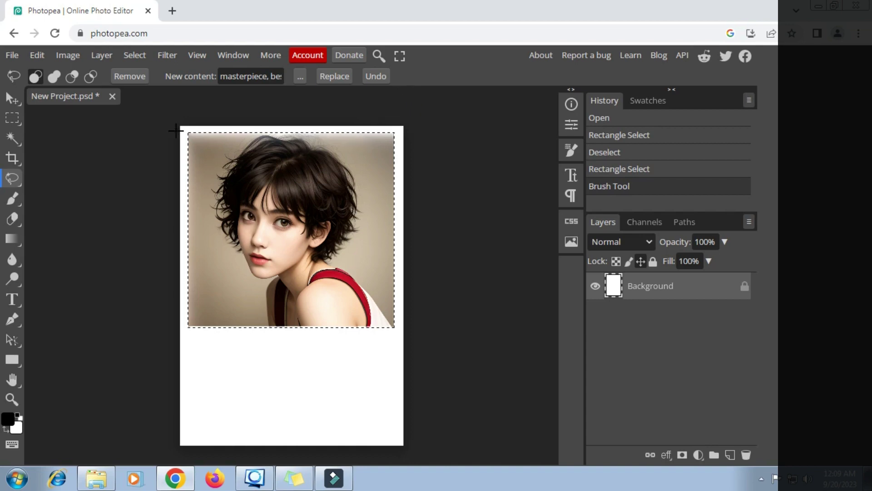
left_click(16, 118)
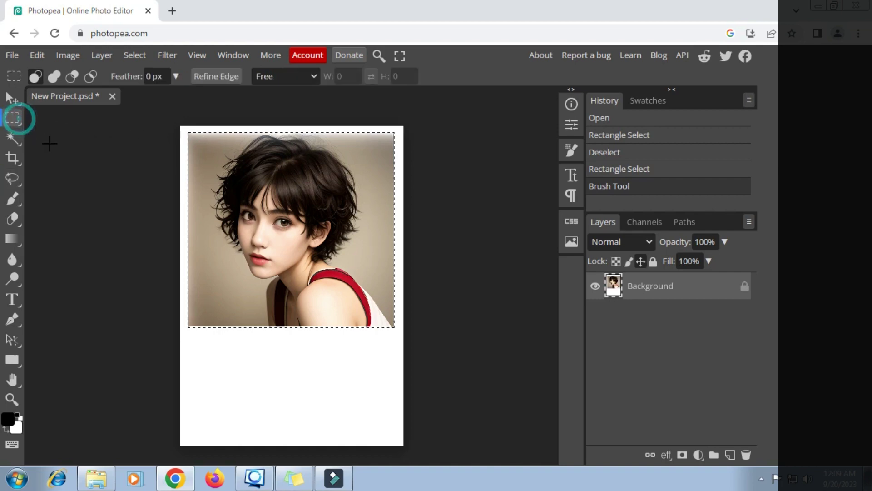
left_click(203, 348)
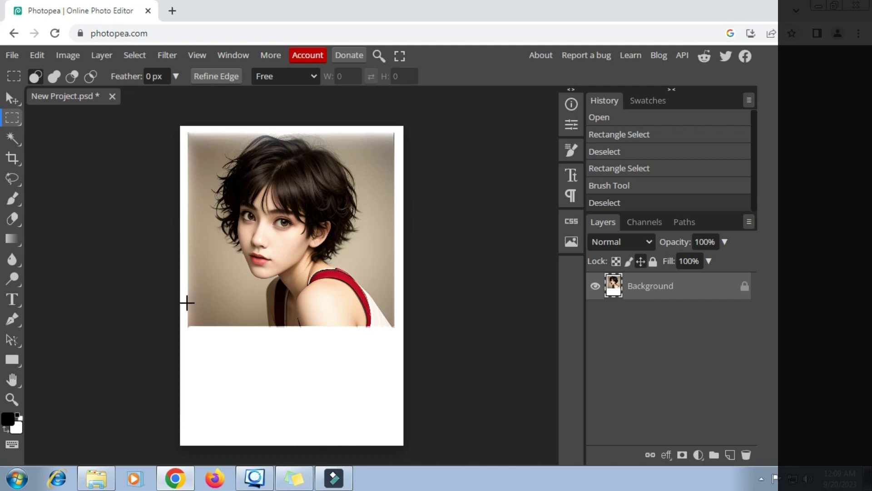
Select the lower canvas, generate content there past the premium notice, then undo the result.
left_click_drag(187, 302, 394, 440)
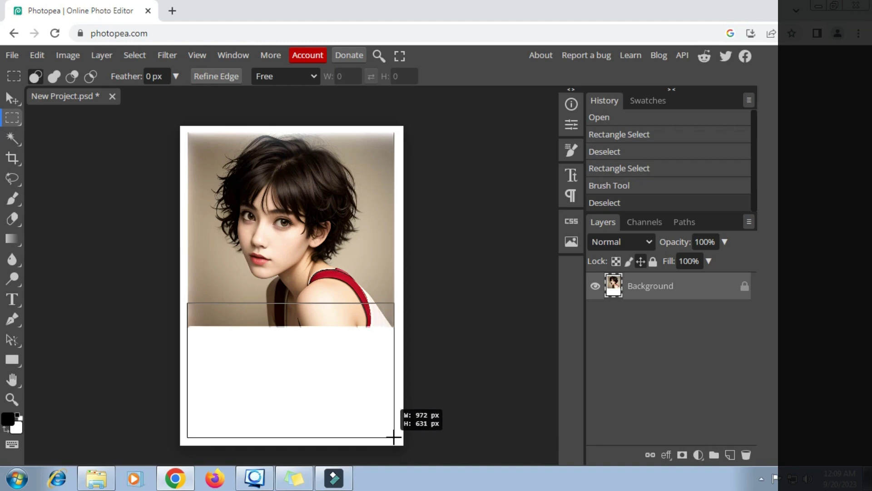
left_click_drag(394, 437, 393, 437)
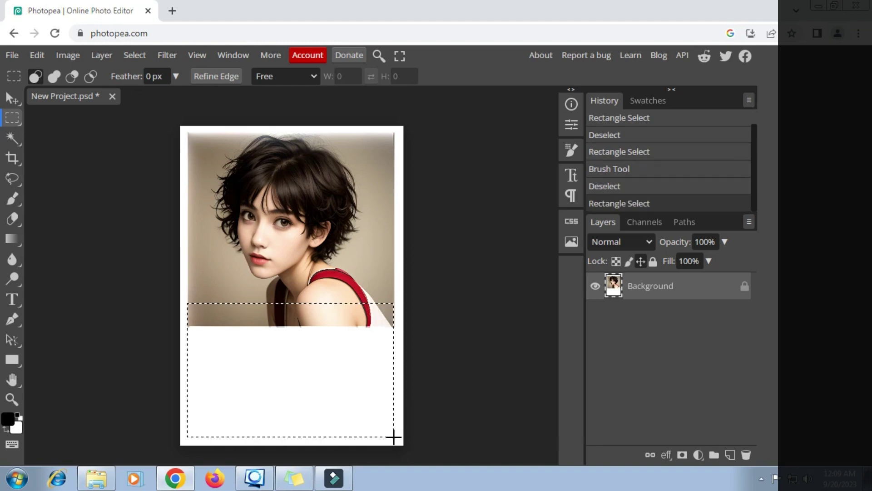
left_click(14, 180)
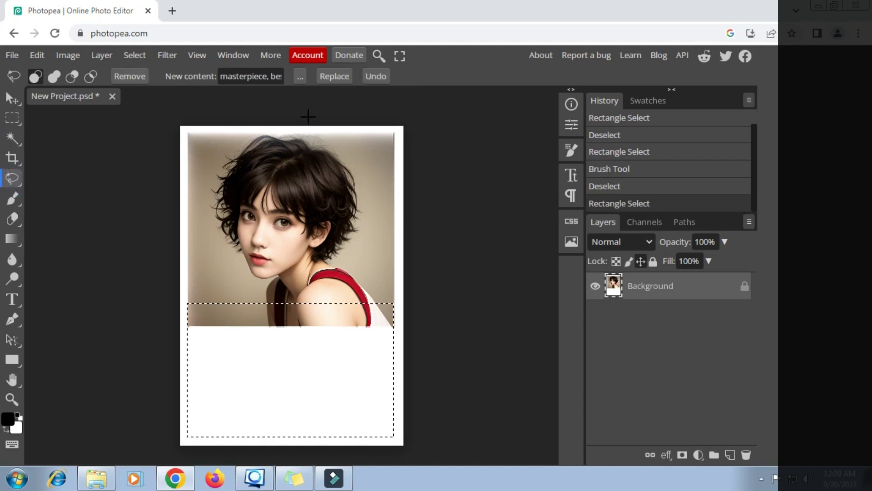
left_click(333, 77)
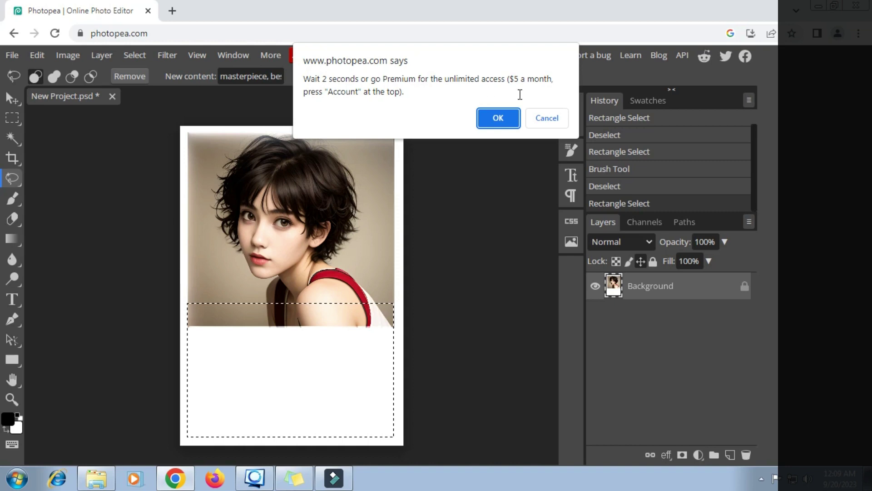
left_click(504, 119)
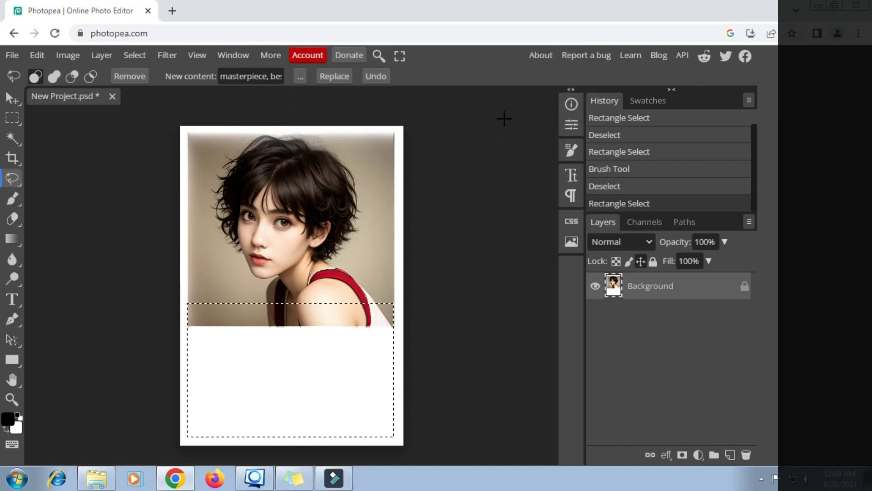
left_click(337, 75)
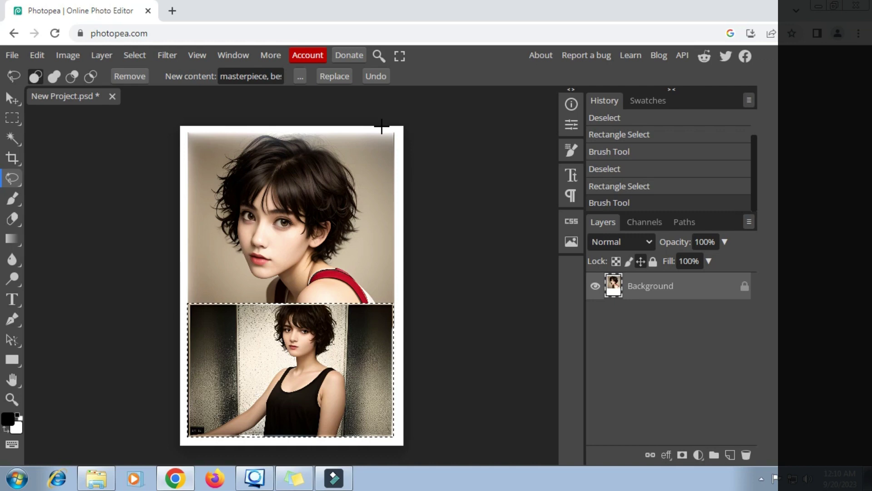
left_click(374, 77)
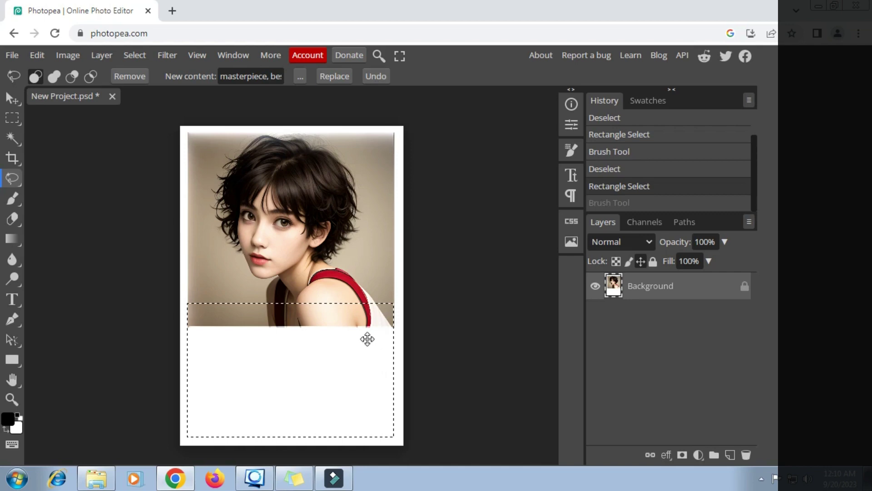
Generate into a rectangle from the portrait's bottom edge to the canvas bottom, extending the figure downward.
left_click(12, 118)
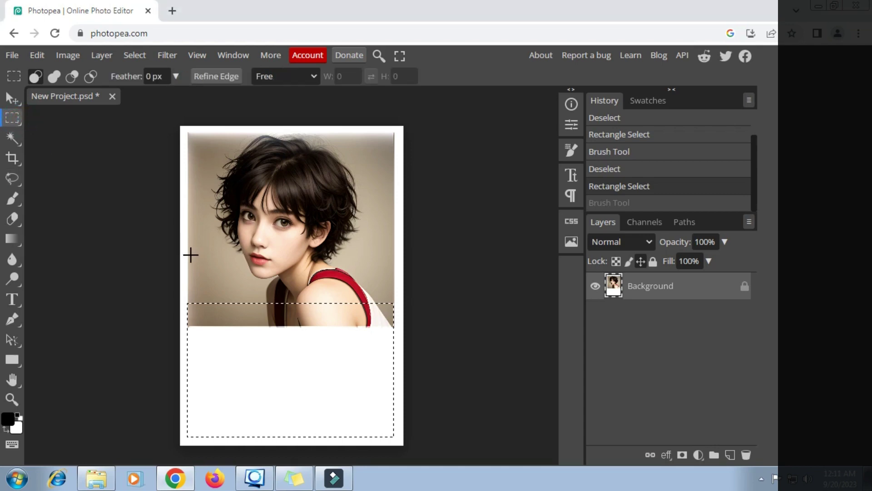
left_click(191, 255)
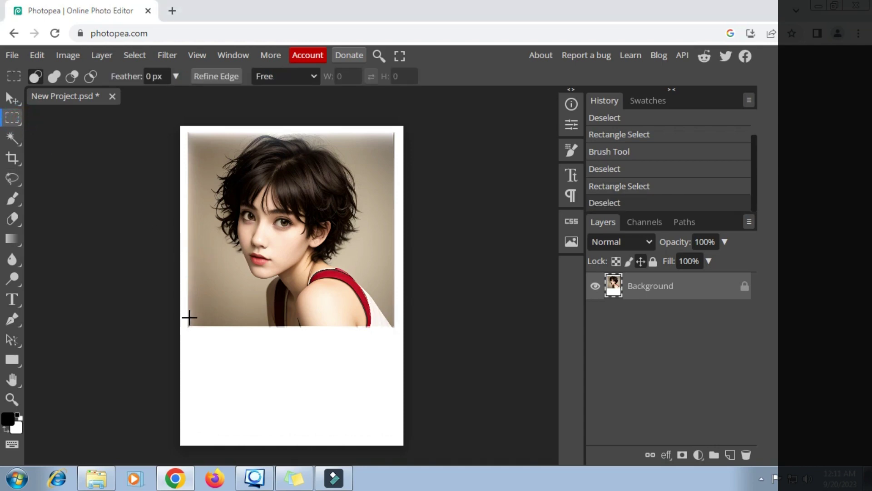
left_click_drag(189, 318, 393, 439)
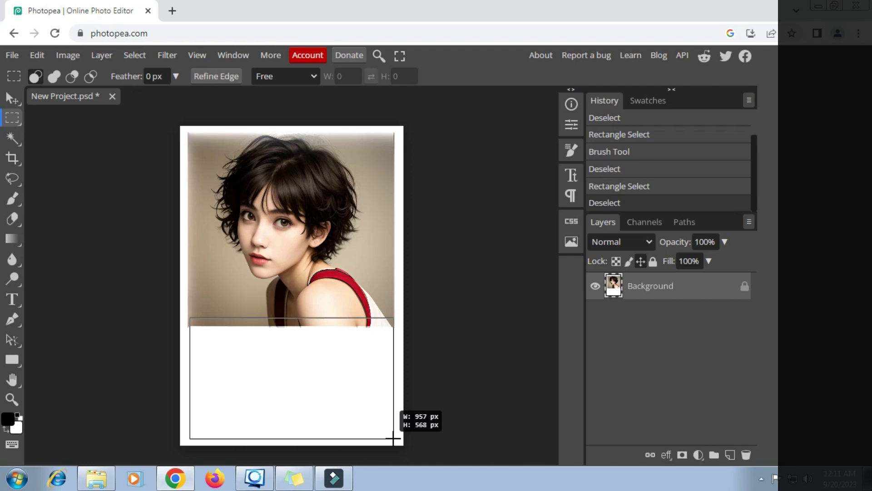
left_click_drag(393, 439, 394, 439)
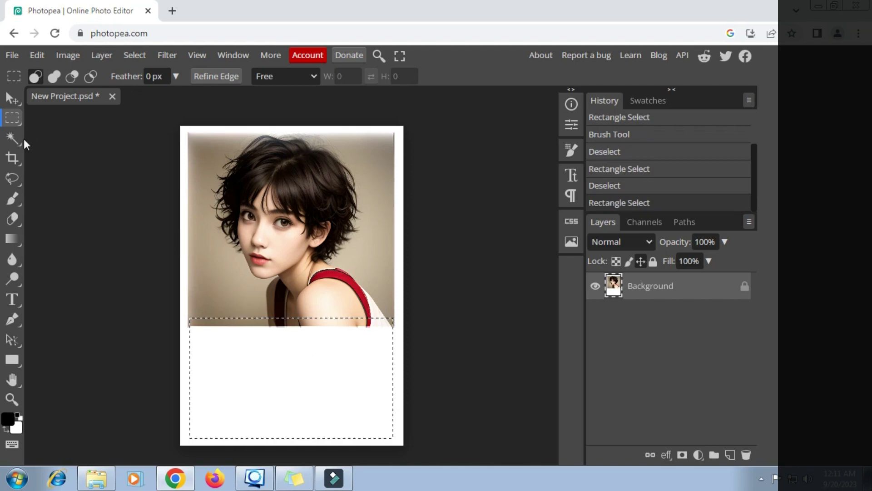
left_click(13, 177)
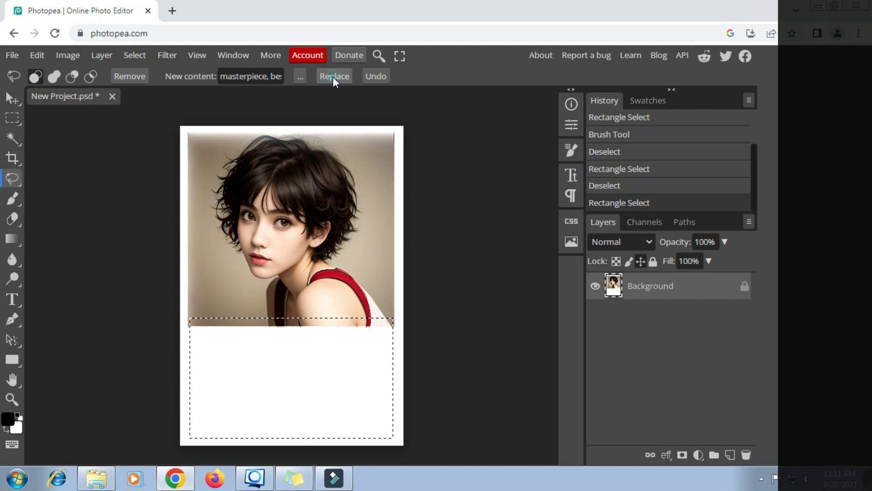
left_click(333, 76)
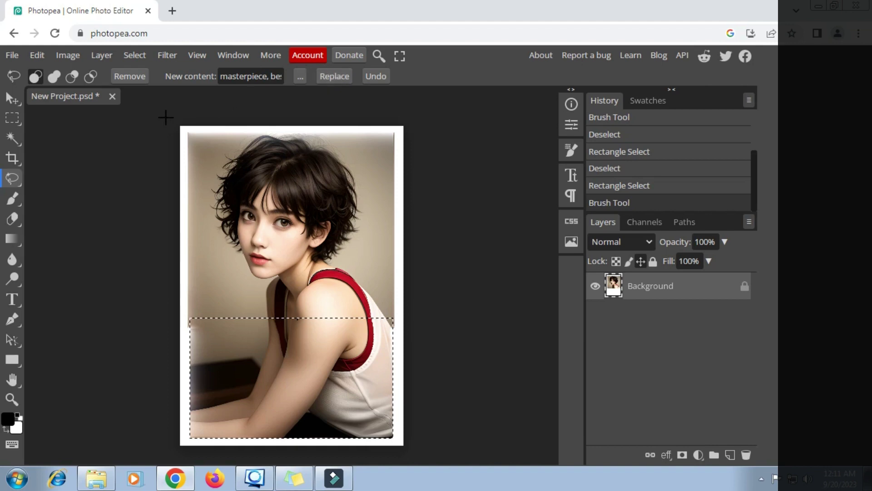
Deselect, zoom out to fit the whole portrait, and unlock the Background layer.
left_click(202, 164)
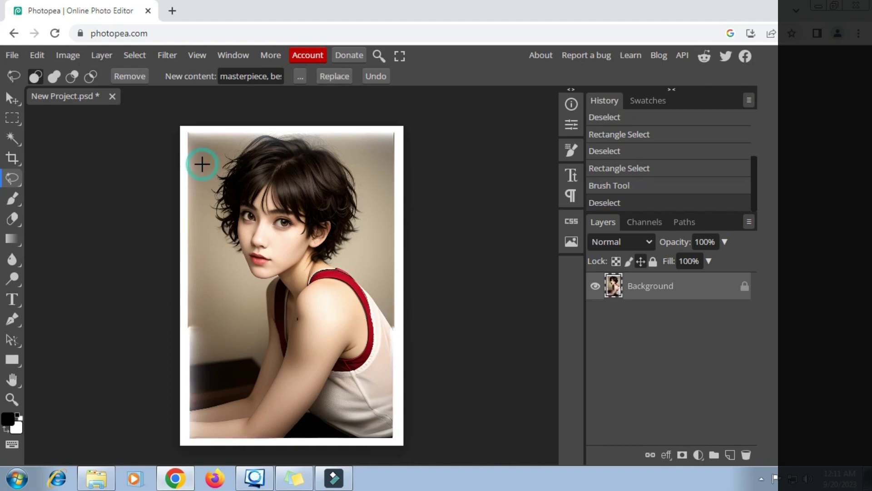
scroll(350, 246, "down", 2)
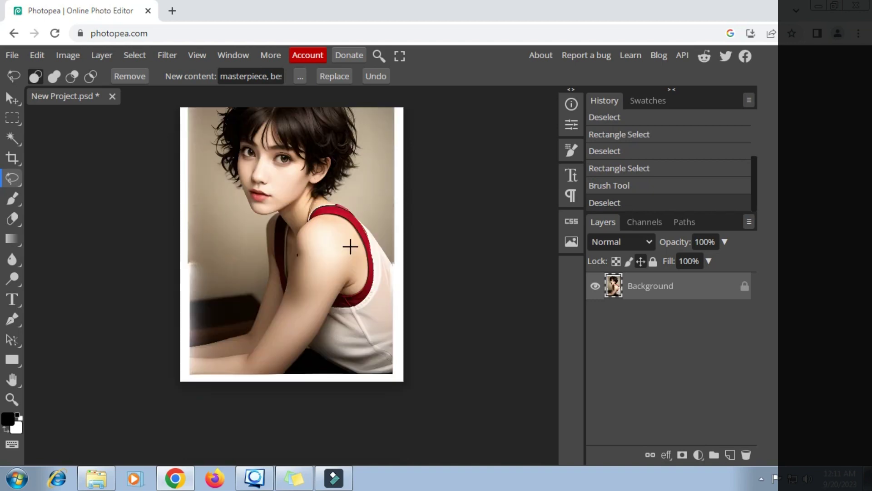
scroll(286, 203, "up", 1, "alt")
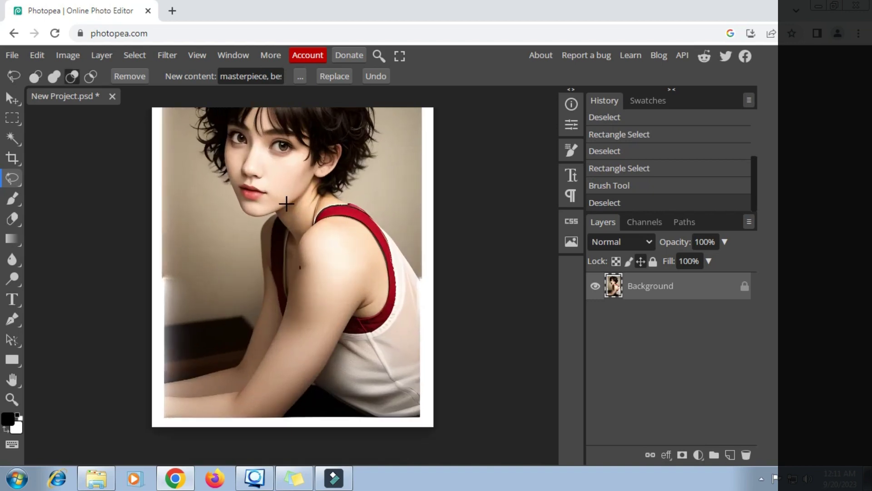
scroll(287, 203, "up", 1, "alt")
scroll(286, 203, "up", 1, "alt")
scroll(286, 203, "up", 1, "alt")
scroll(286, 203, "up", 1, "alt")
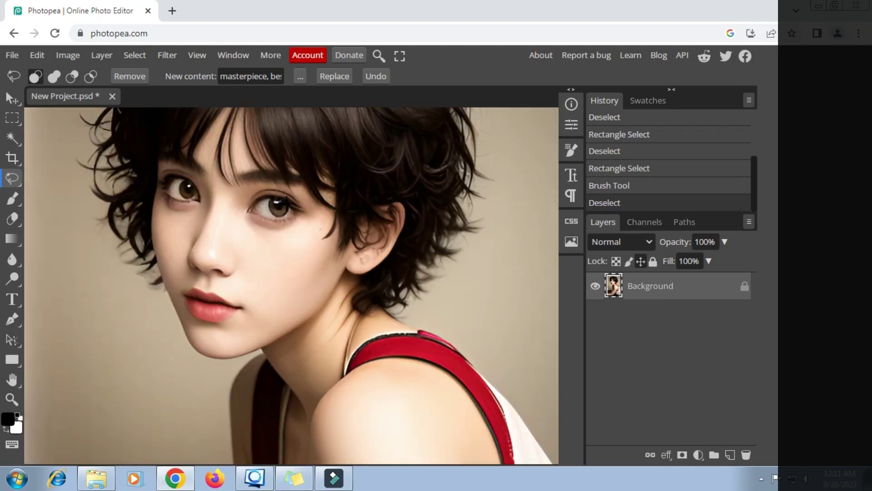
scroll(287, 203, "up", 2)
scroll(287, 203, "up", 1)
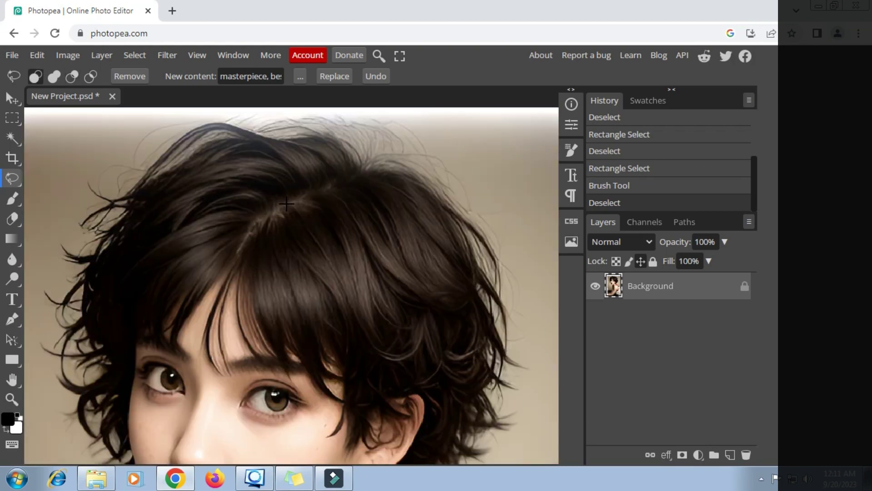
scroll(286, 203, "down", 3)
scroll(286, 203, "down", 3)
scroll(286, 203, "down", 3)
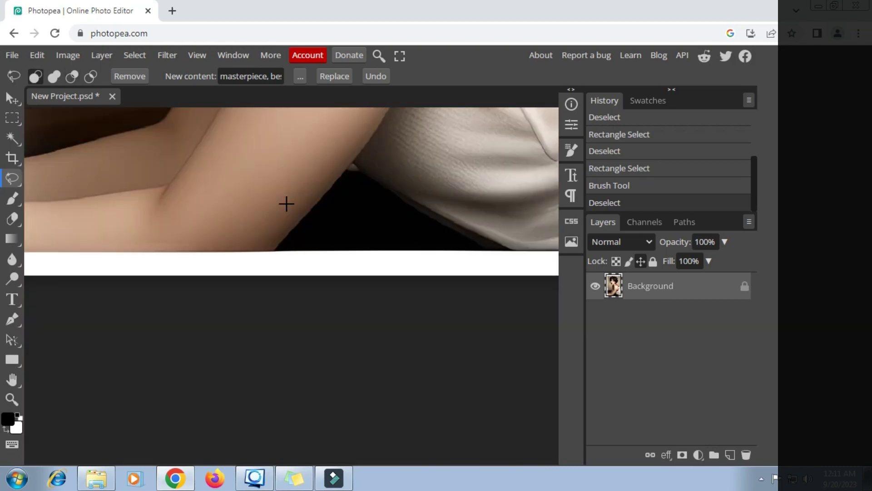
scroll(286, 203, "down", 1, "alt")
scroll(287, 203, "down", 1, "alt")
scroll(286, 205, "down", 1, "alt")
scroll(286, 206, "down", 1, "alt")
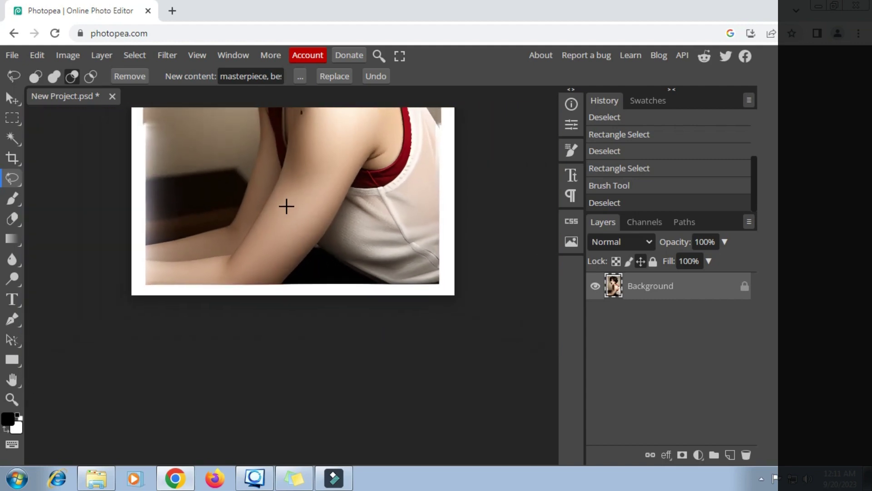
scroll(286, 205, "down", 1, "alt")
scroll(287, 206, "down", 1, "alt")
scroll(286, 207, "down", 1, "alt")
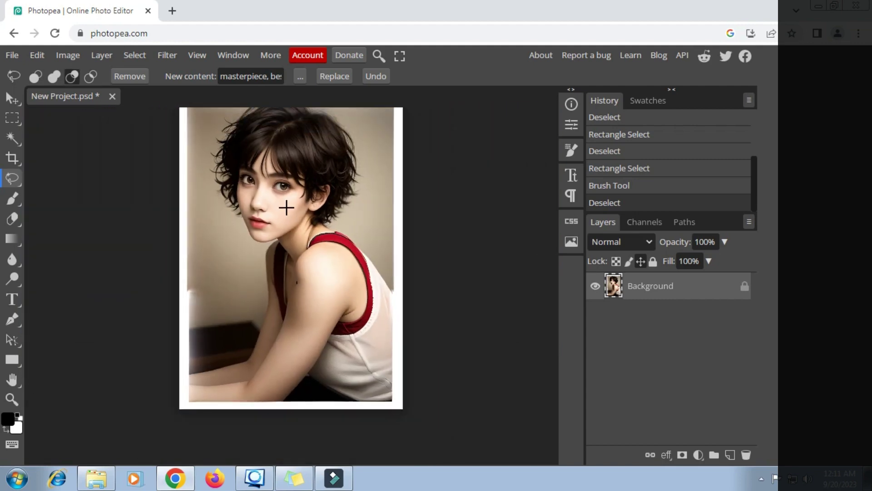
scroll(286, 207, "down", 2, "alt")
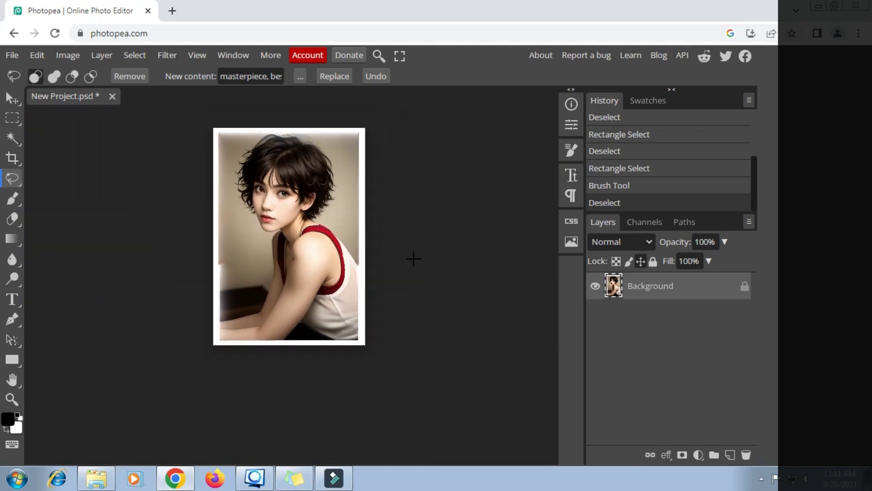
left_click(745, 286)
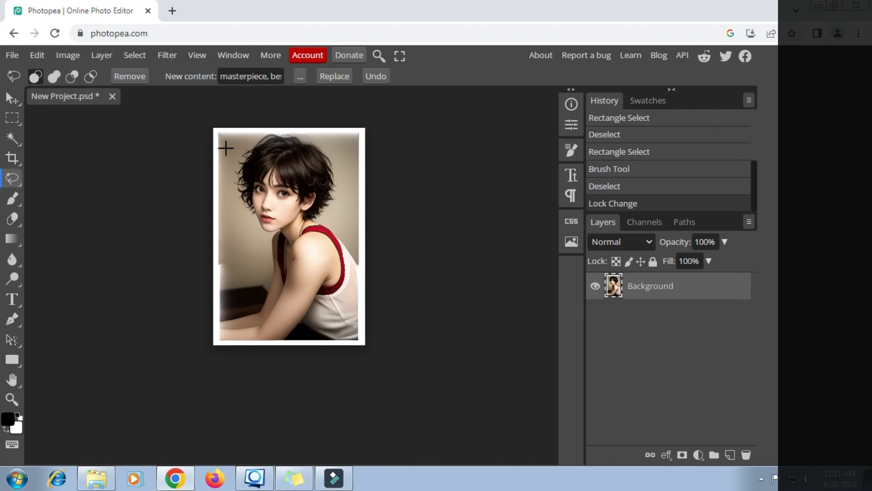
left_click(12, 119)
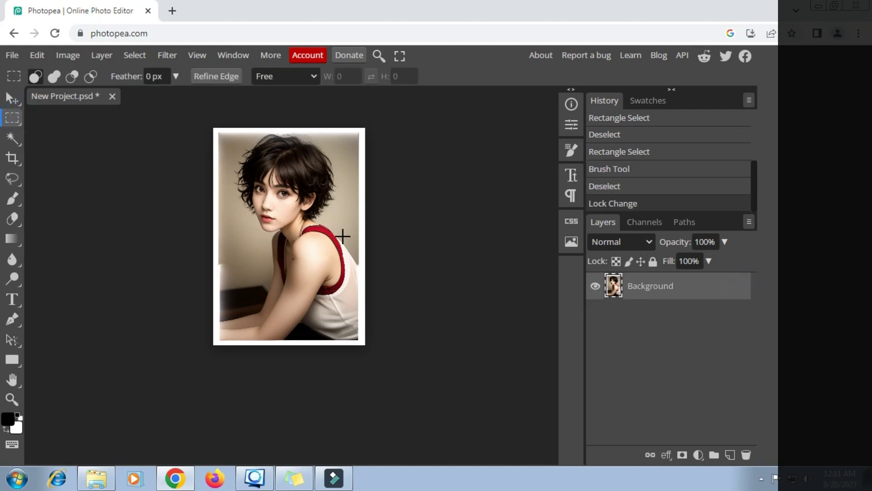
Free-transform the portrait to 110% and move it down so it fills the canvas.
right_click(302, 220)
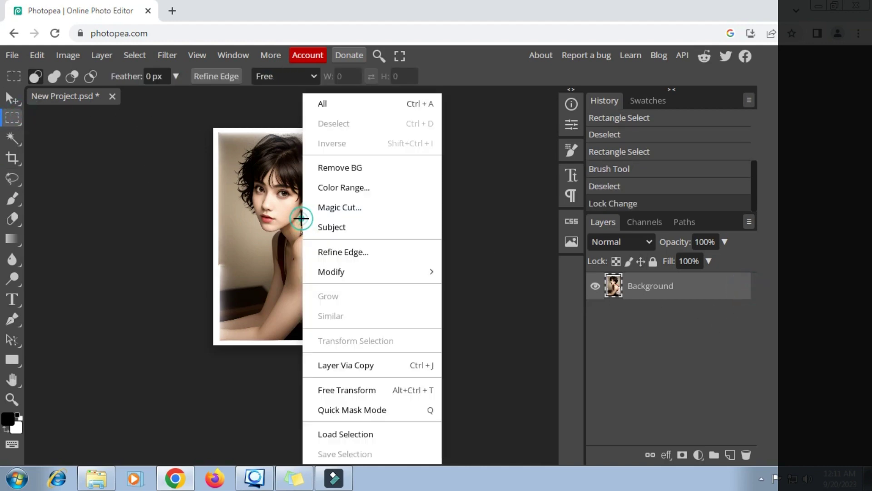
left_click(336, 390)
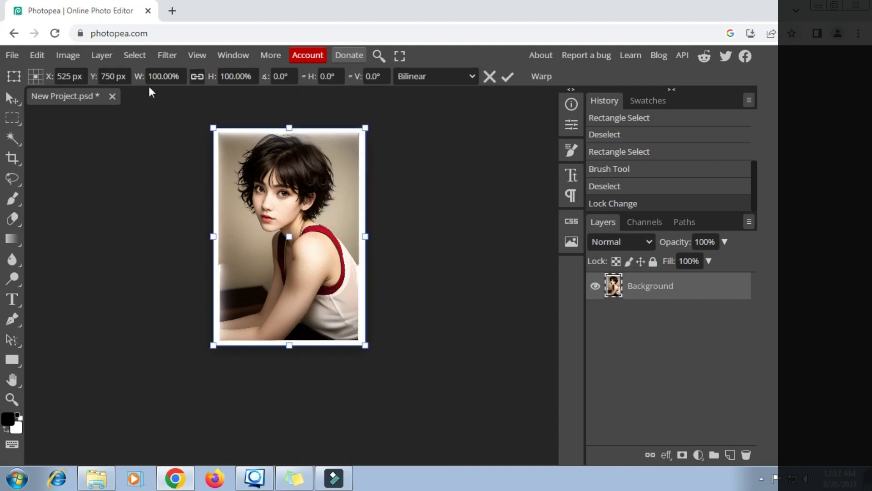
left_click_drag(140, 76, 190, 107)
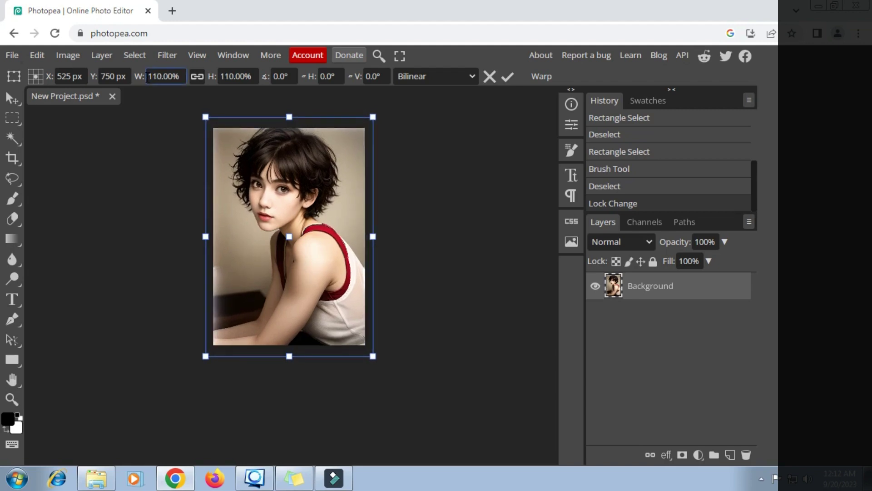
left_click_drag(262, 152, 262, 153)
left_click(508, 77)
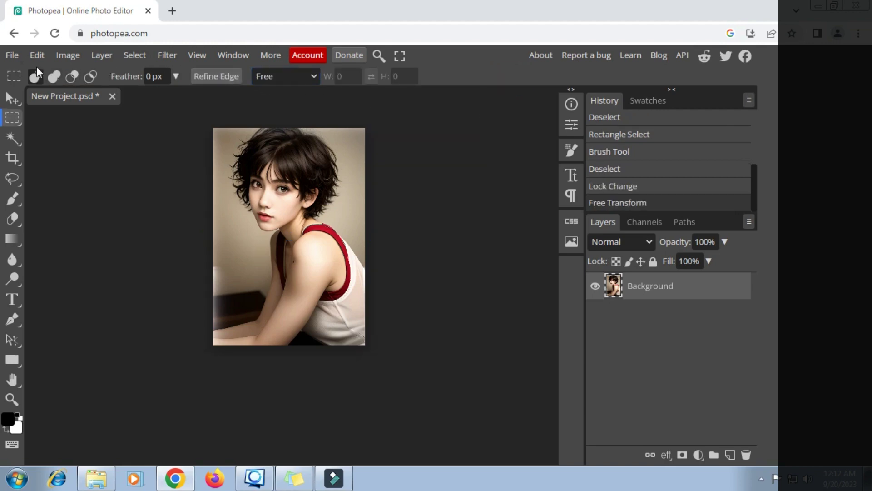
Export the portrait at 100% quality as New Project.jpg.
left_click(12, 55)
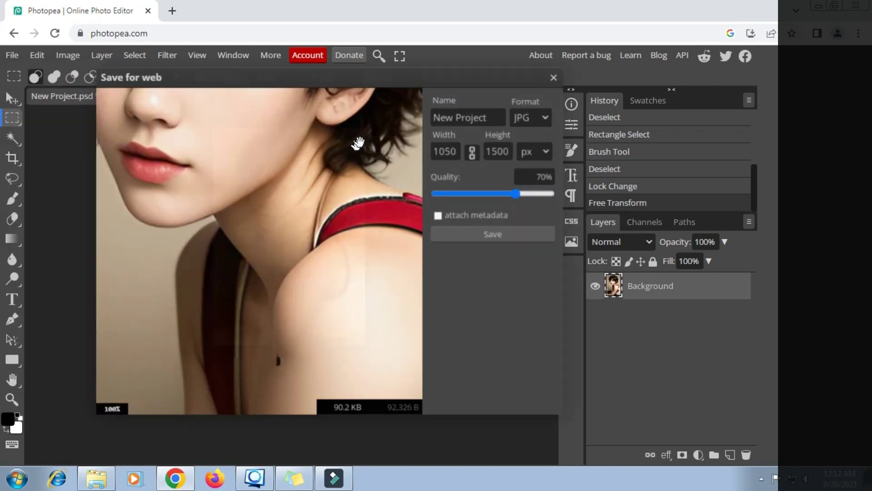
left_click_drag(521, 193, 566, 193)
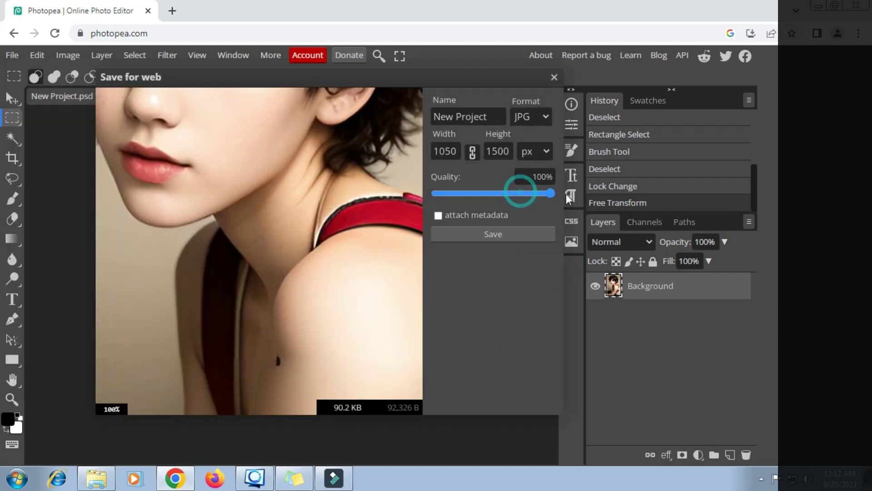
left_click_drag(347, 173, 353, 259)
left_click_drag(309, 190, 317, 251)
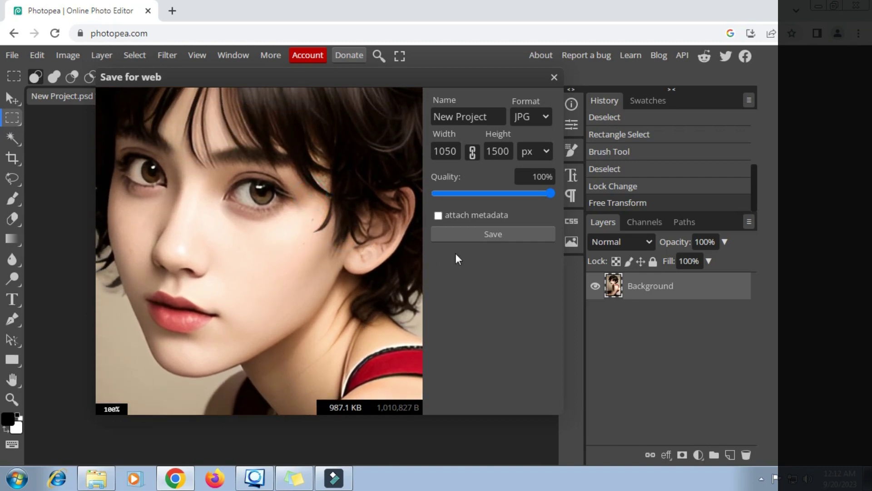
left_click(477, 233)
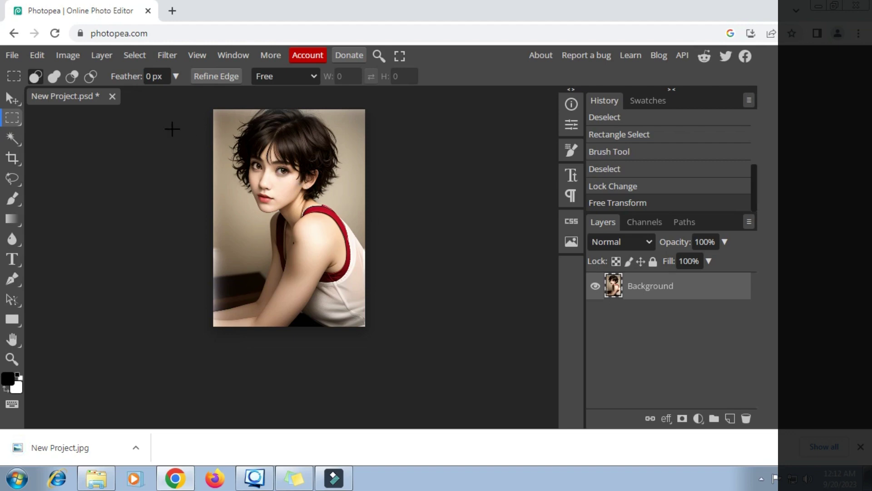
Close the old project unsaved and create a new blank white 1050 × 1500 px document.
left_click(113, 98)
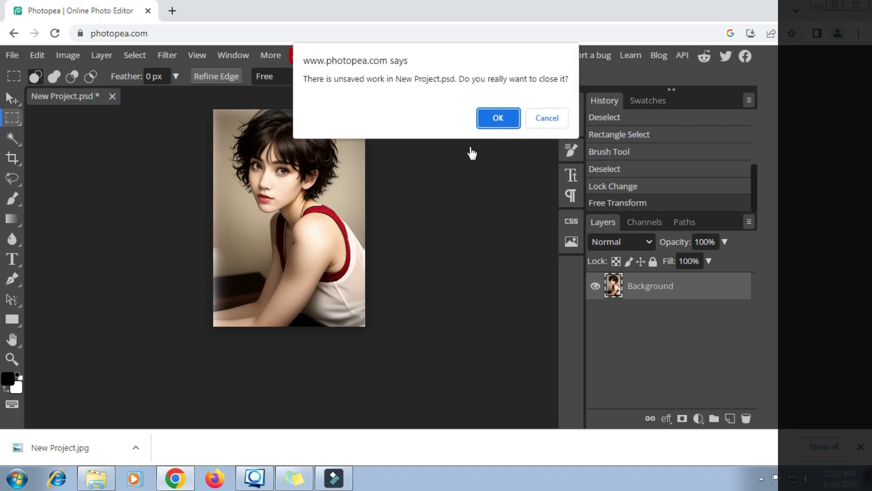
left_click(499, 117)
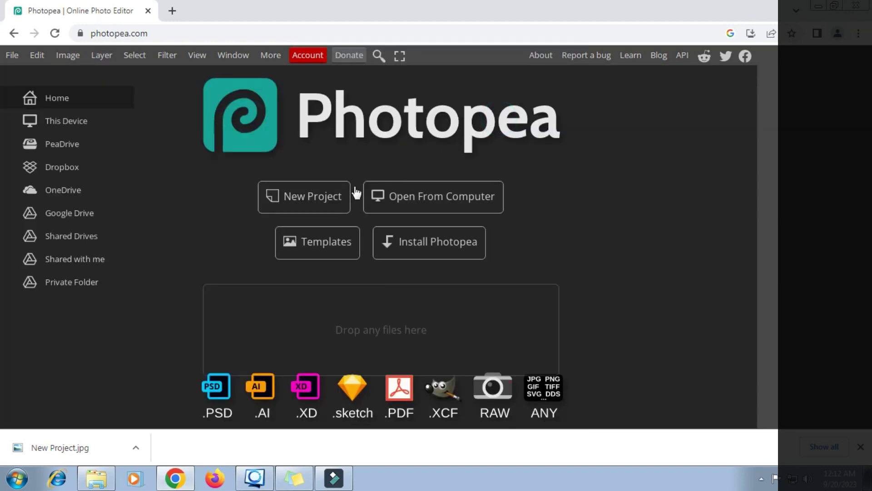
left_click(325, 200)
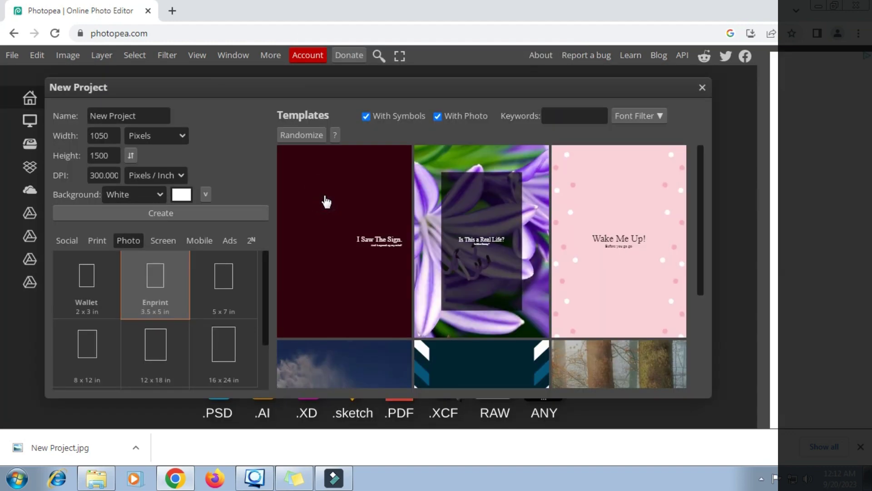
left_click(161, 217)
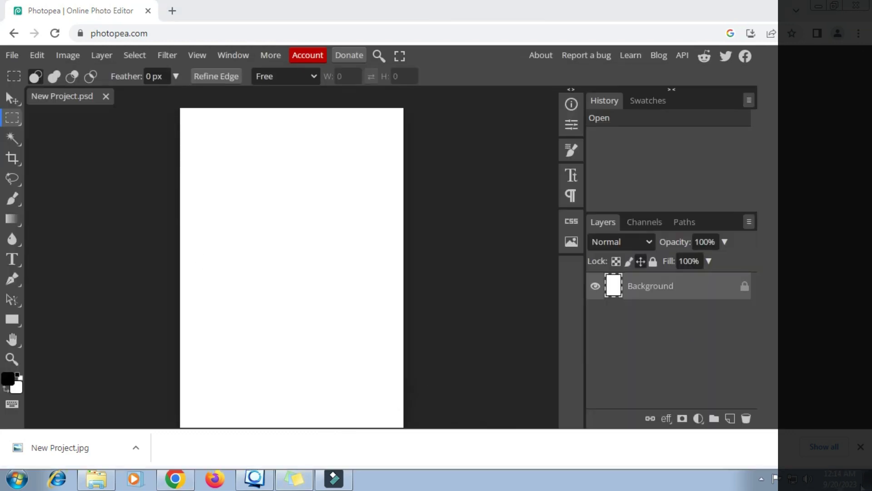
Dismiss the downloads bar and bring up the prompt sticky note for editing.
left_click(860, 447)
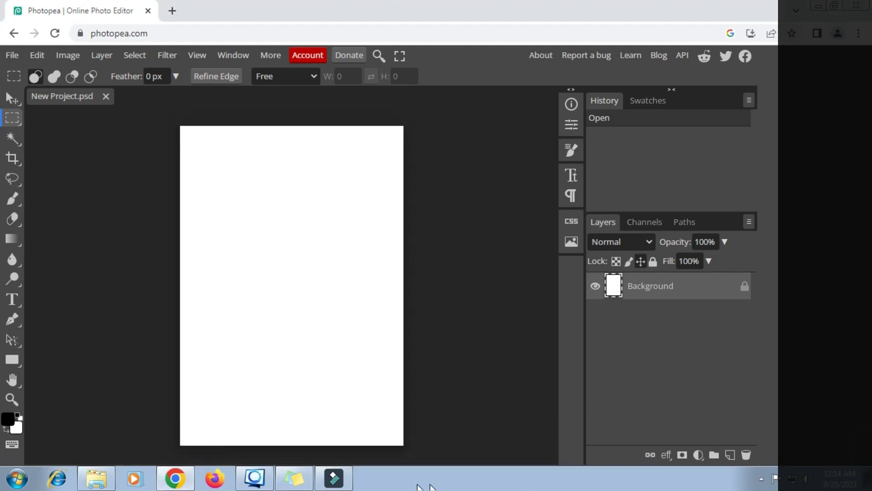
left_click(295, 478)
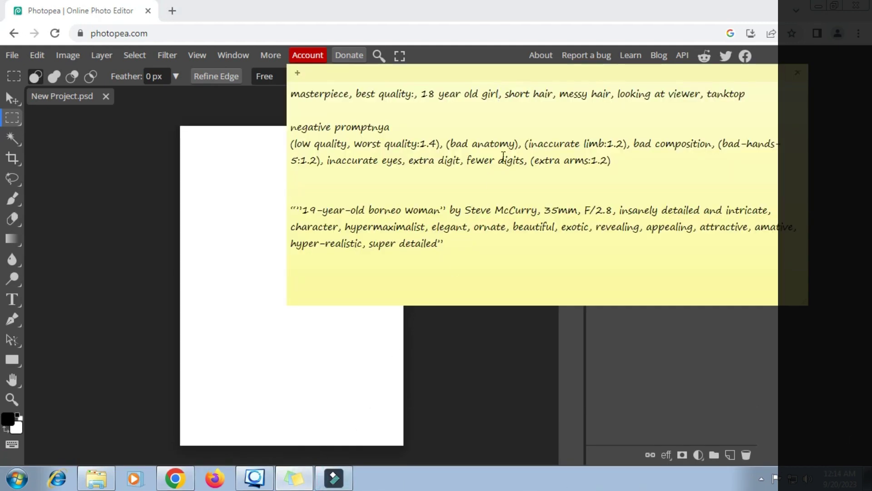
left_click(499, 93)
Change the first sticky-note prompt from girl to '18 year old boy' and copy the line.
key("BackSpace")
key("BackSpace")
key("BackSpace")
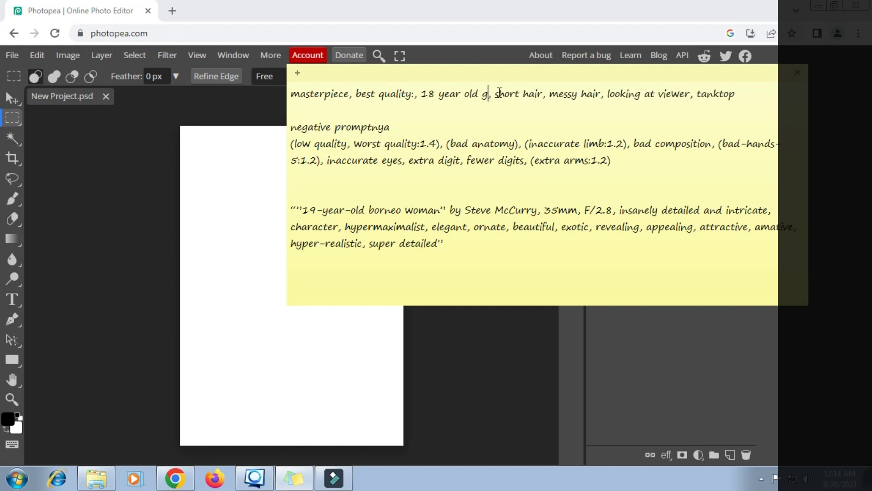
key("BackSpace")
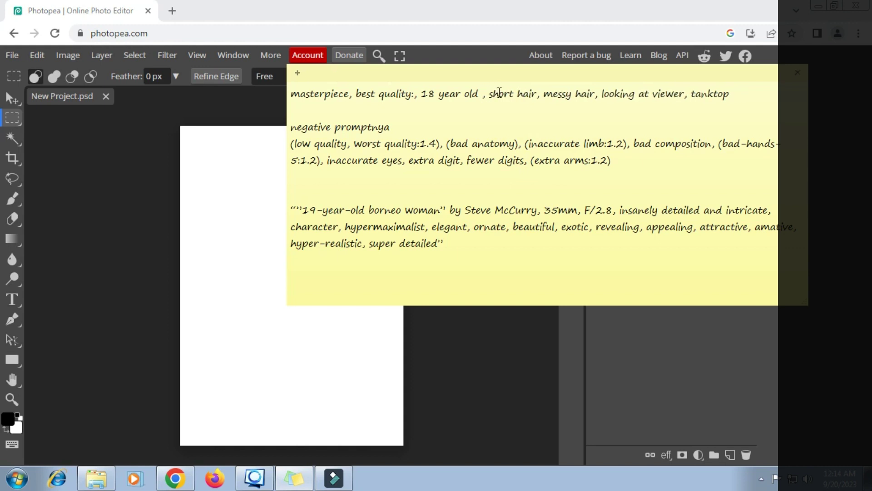
type("bo")
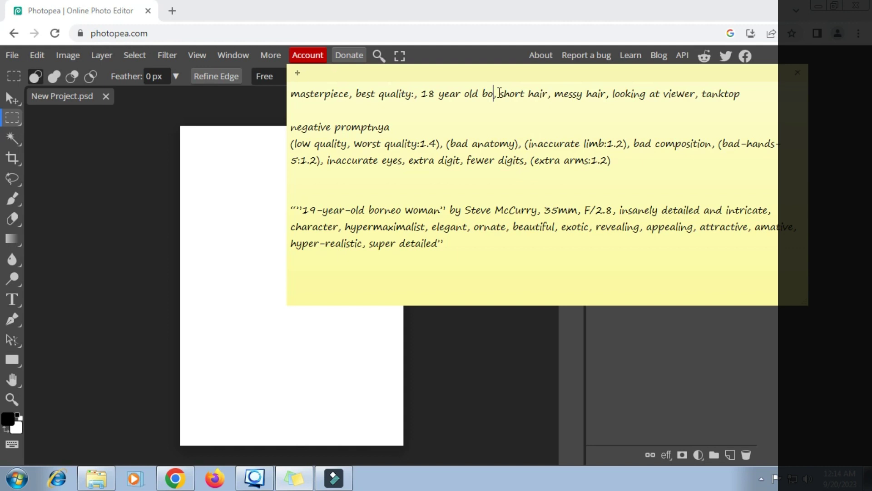
type("y")
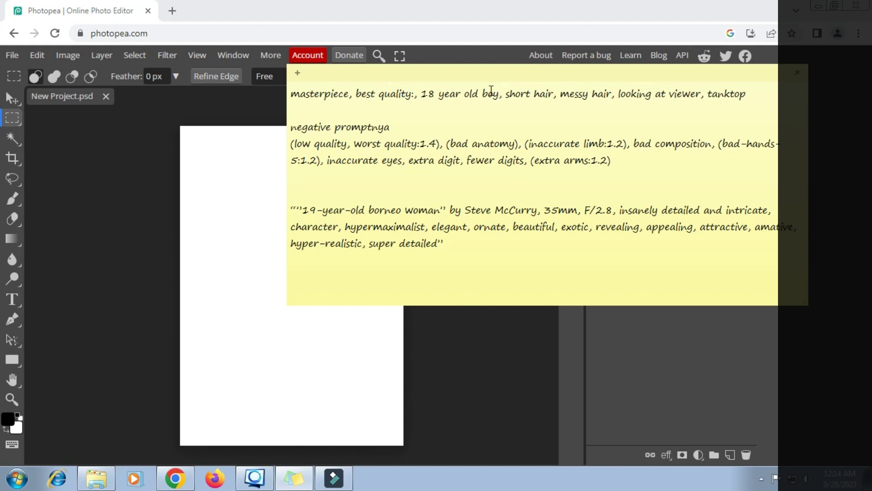
triple_click(491, 91)
right_click(490, 91)
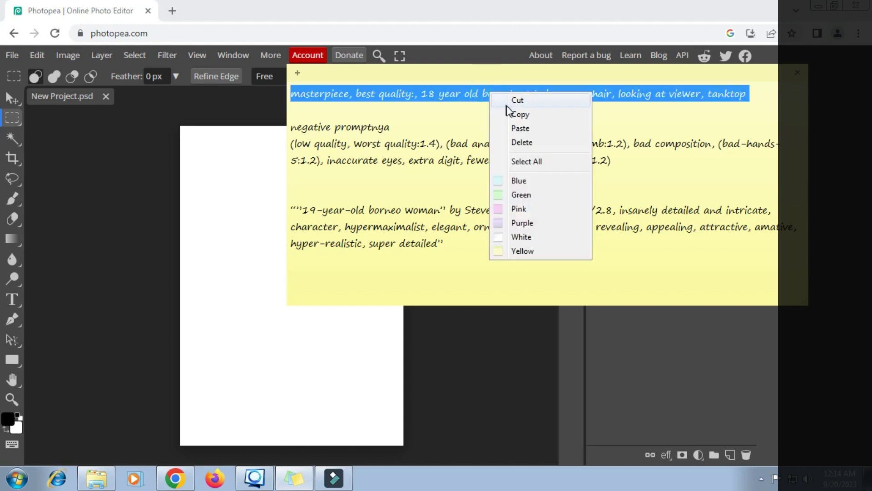
left_click(517, 114)
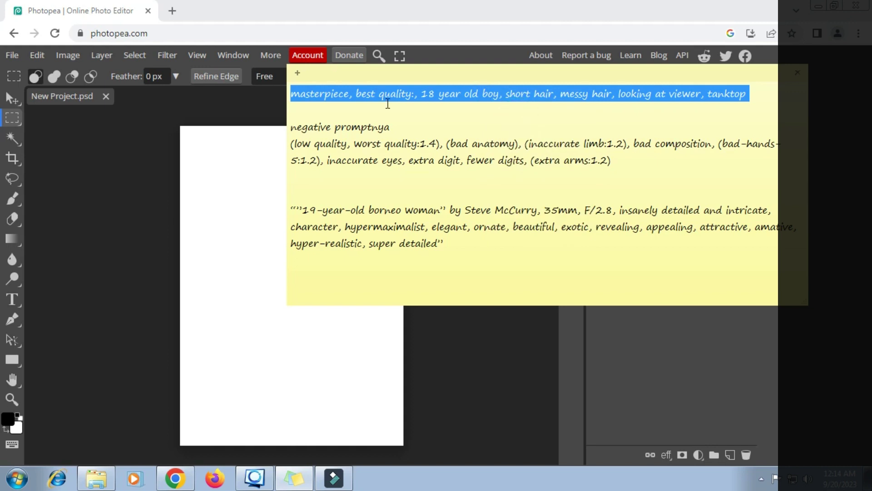
Paste the boy prompt into the AI content prompt field.
left_click(10, 178)
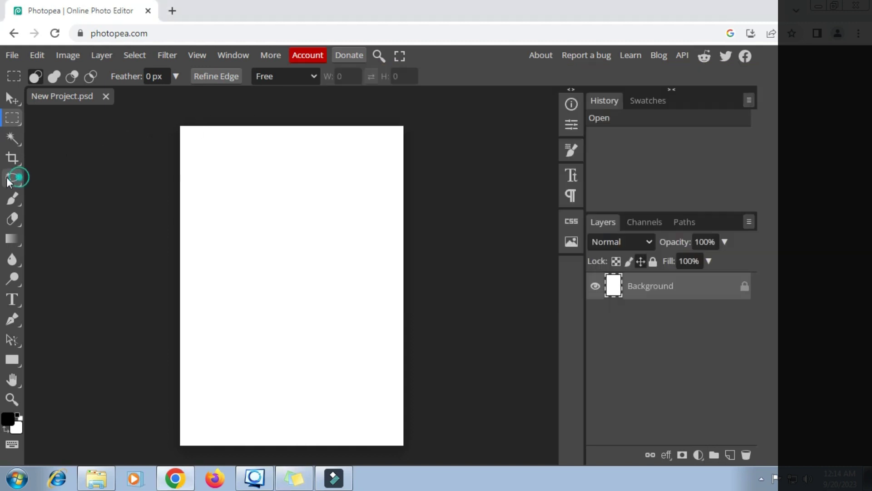
left_click(253, 77)
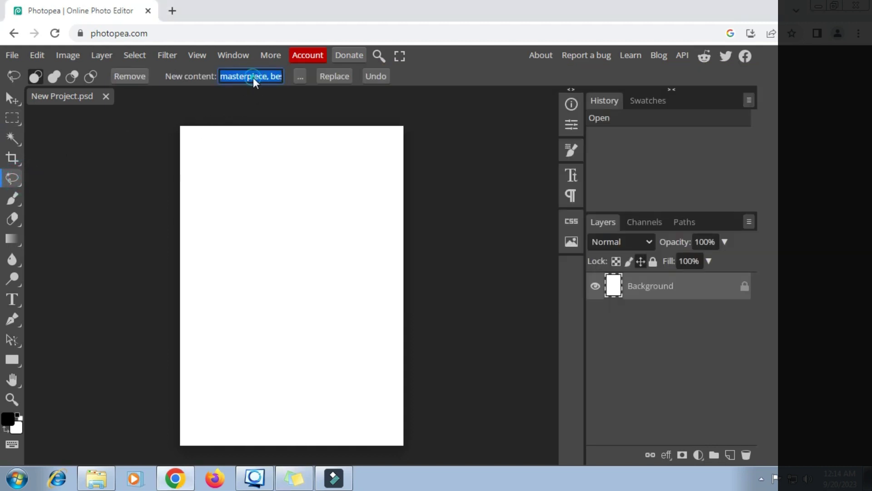
right_click(253, 77)
left_click(288, 117)
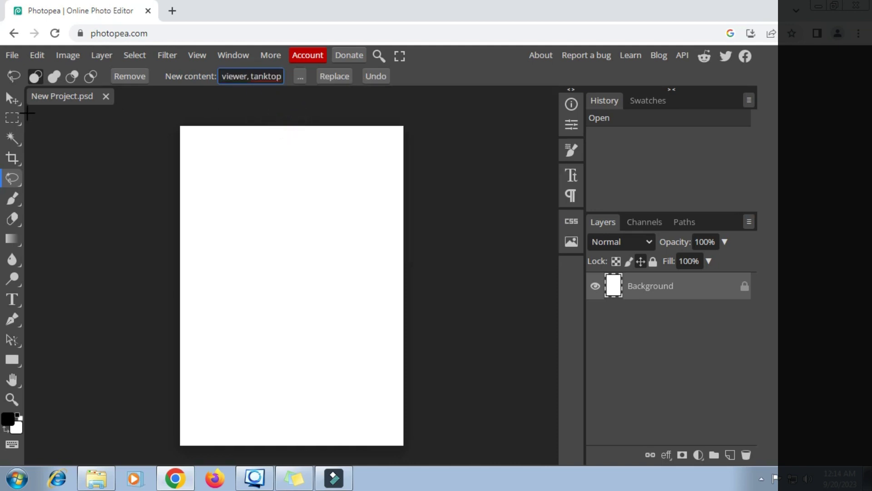
Generate the curly-haired boy portrait in the canvas's upper area, then deselect.
left_click(12, 118)
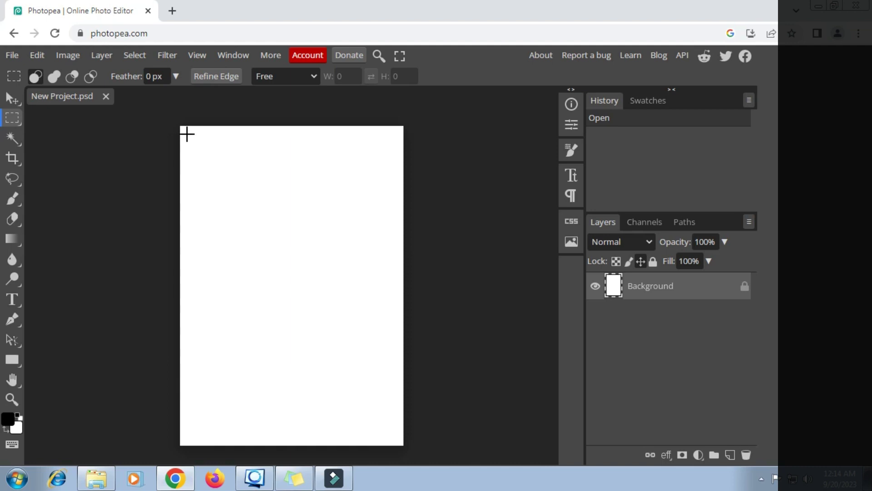
left_click_drag(186, 134, 395, 342)
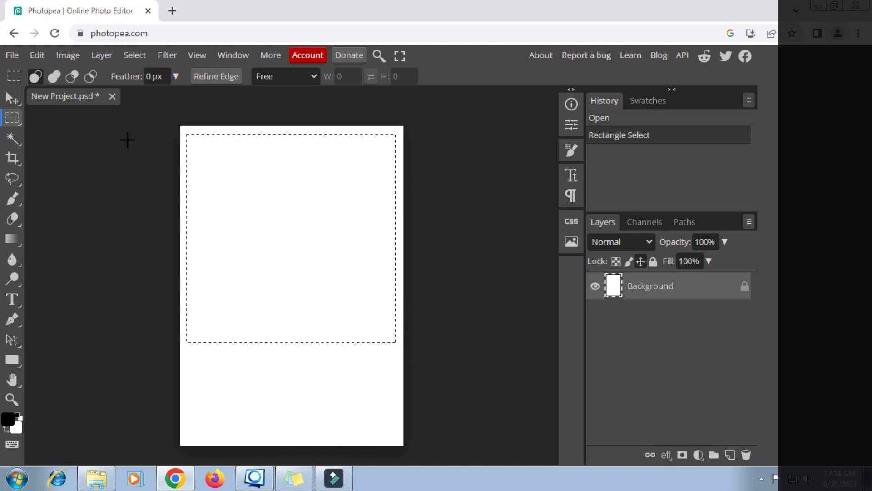
left_click(17, 180)
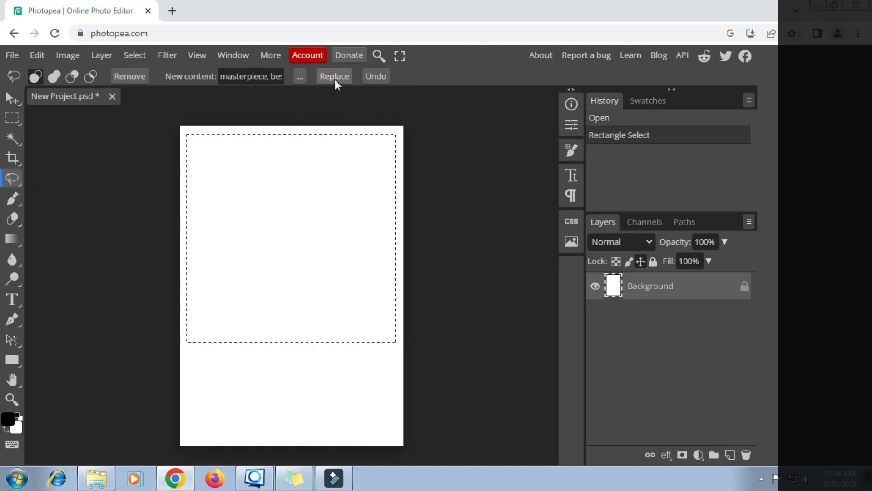
left_click(333, 76)
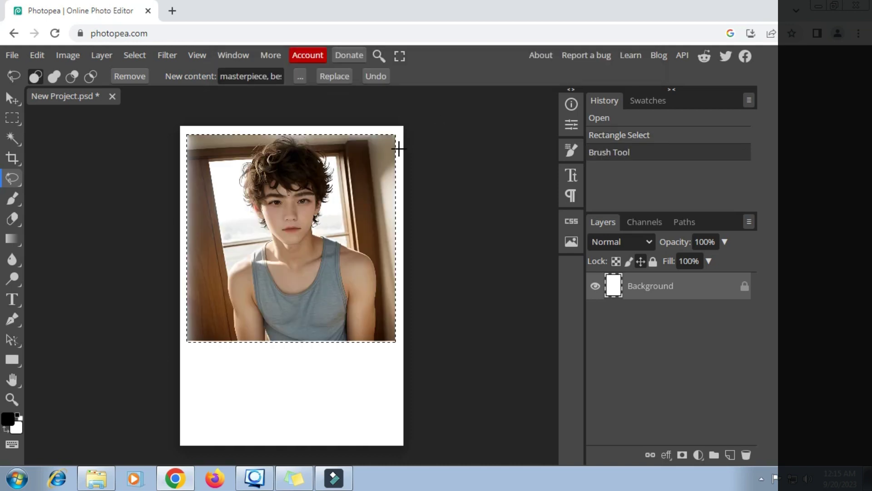
left_click(356, 132)
scroll(353, 160, "down", 2)
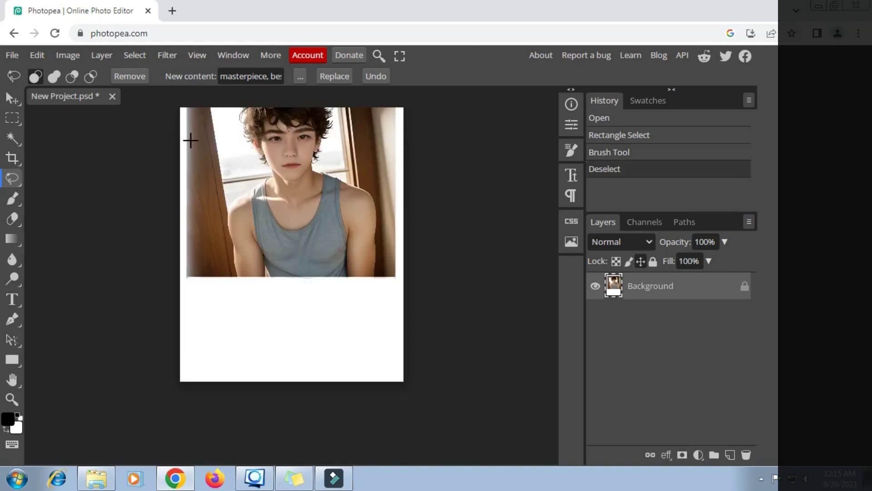
Extend the boy portrait into the empty lower area, showing folded arms and jeans, then deselect.
left_click(14, 118)
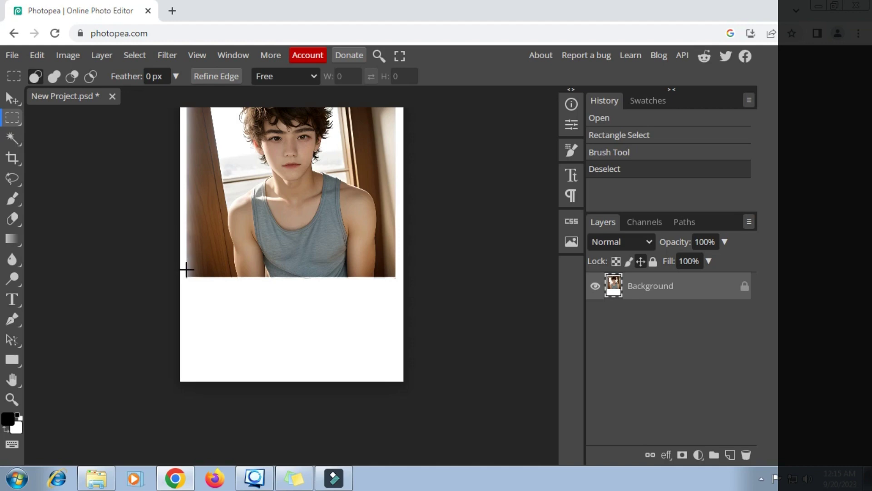
left_click_drag(187, 271, 395, 375)
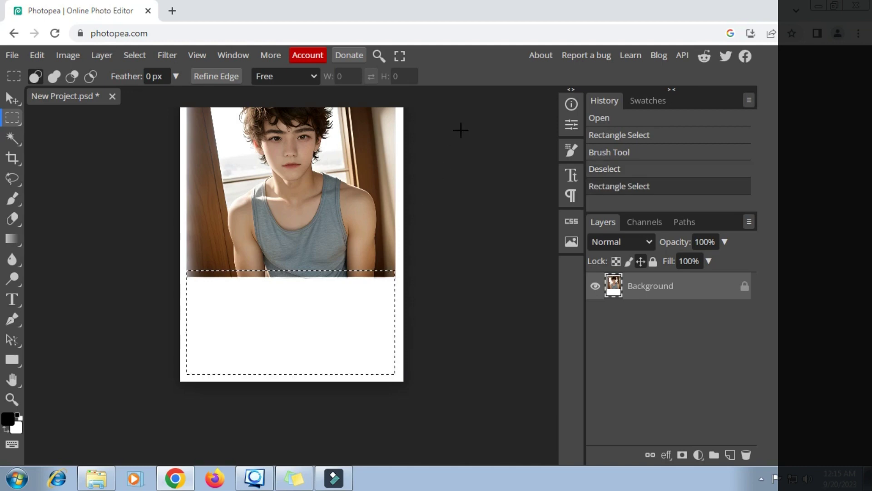
scroll(452, 134, "up", 2)
scroll(453, 134, "down", 2)
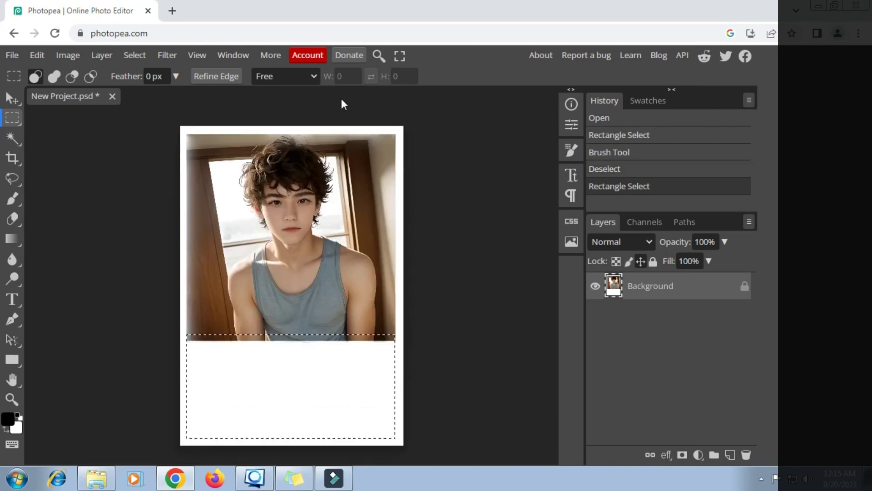
left_click(13, 178)
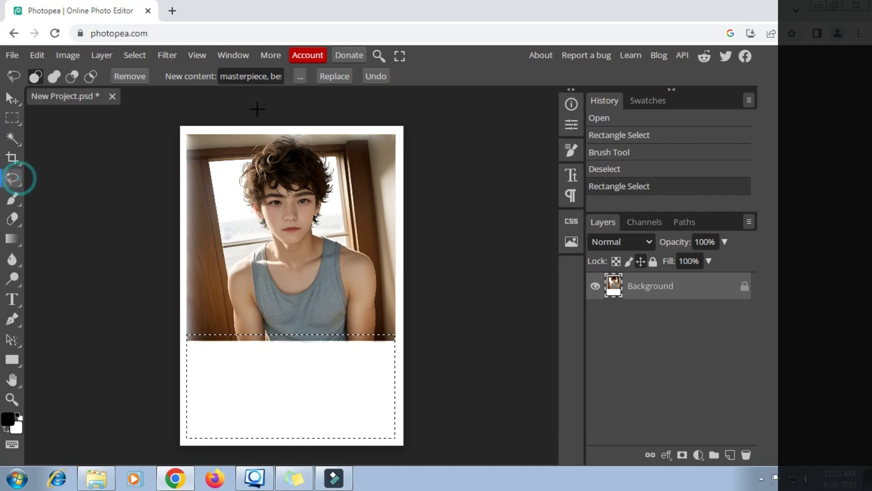
left_click(334, 75)
left_click(498, 118)
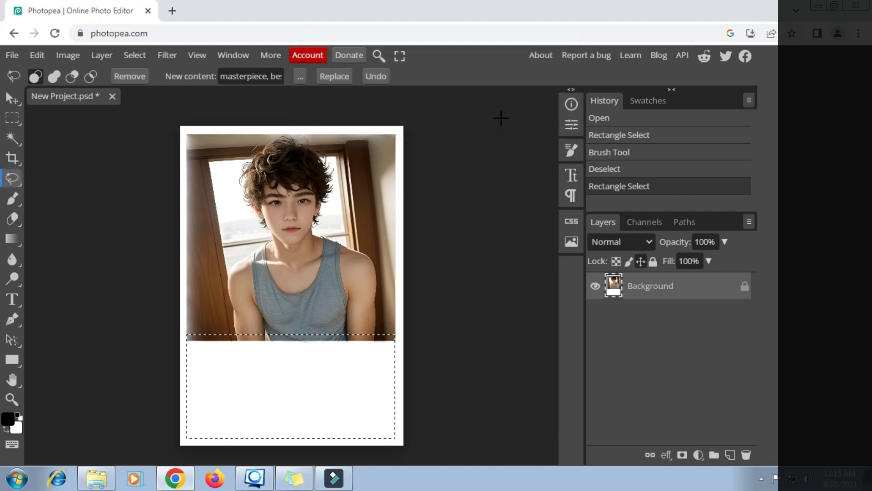
left_click(335, 75)
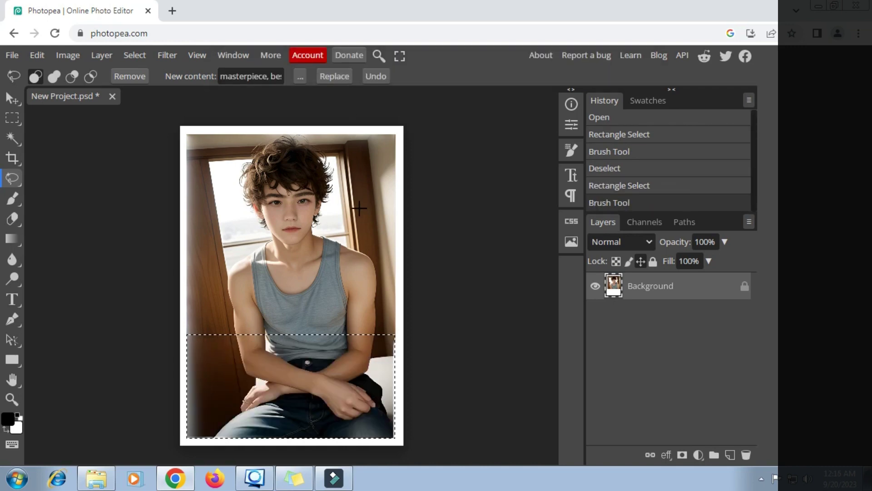
left_click(359, 208)
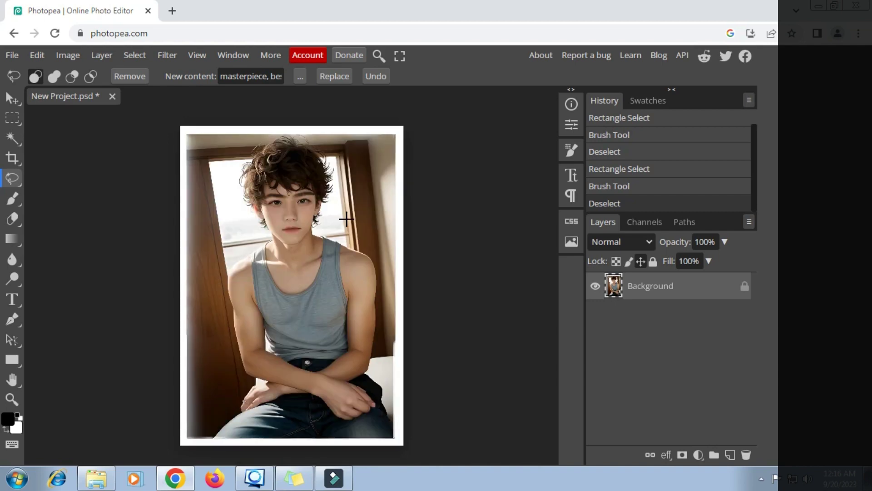
scroll(346, 219, "down", 3)
scroll(346, 219, "up", 3)
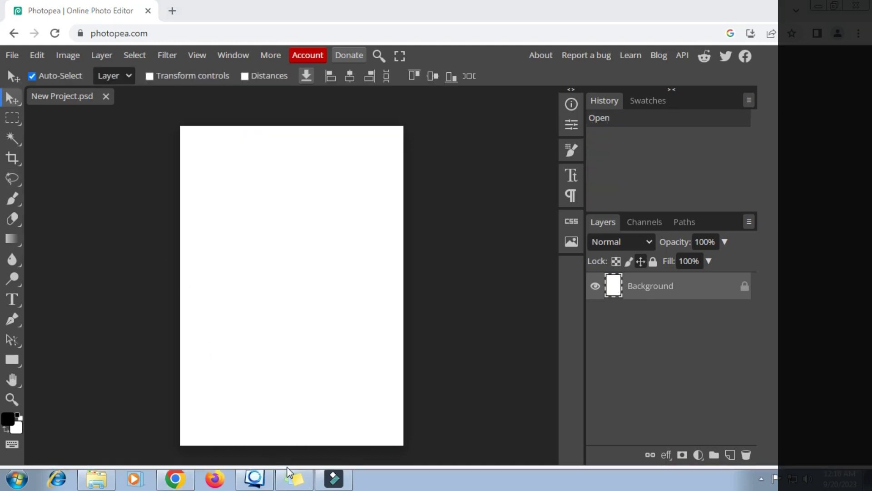
Copy the Borneo woman prompt from the sticky note and return to Photopea.
left_click(297, 485)
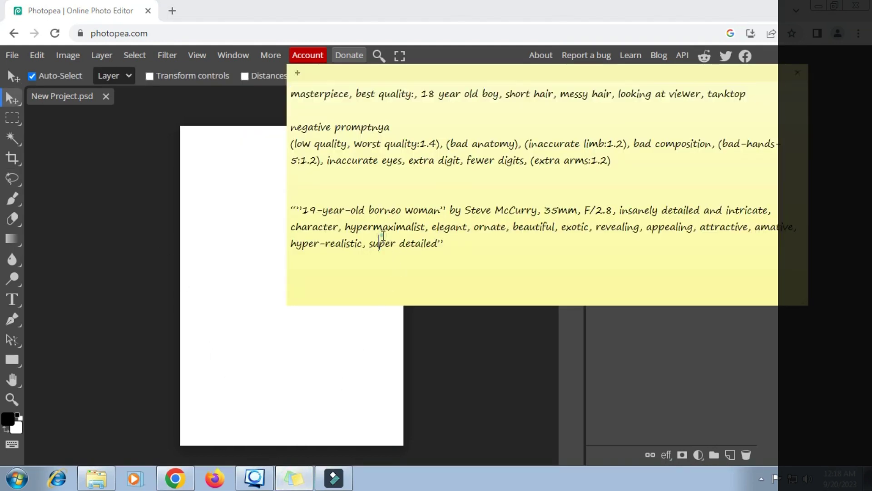
triple_click(383, 236)
right_click(383, 236)
left_click(410, 257)
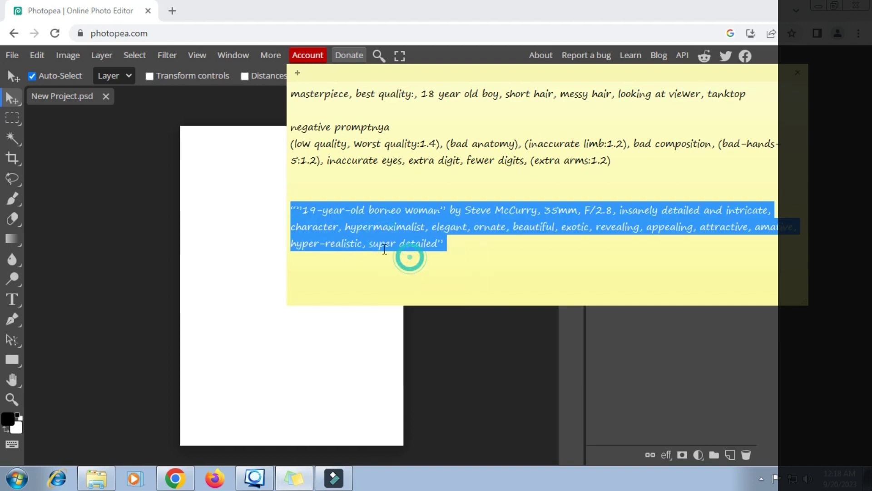
left_click(12, 178)
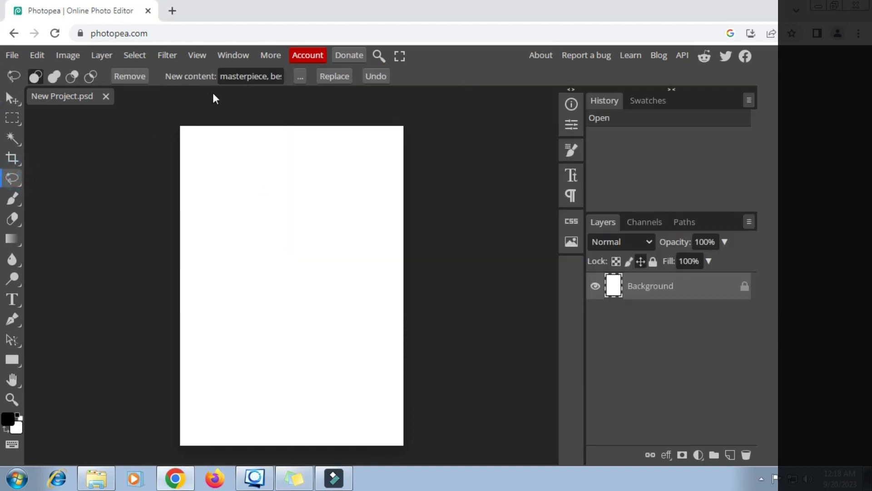
Replace the AI prompt with the 19-year-old Borneo woman description and review the generation settings.
left_click(241, 76)
triple_click(241, 76)
right_click(241, 76)
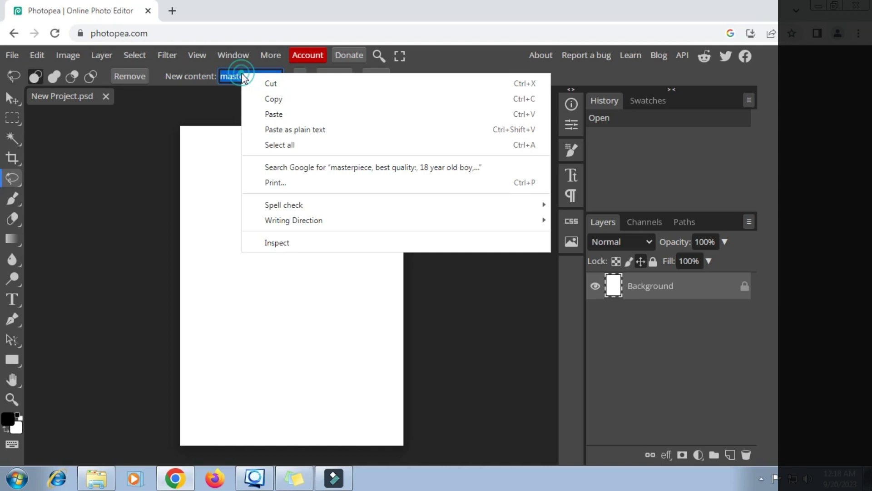
left_click(268, 111)
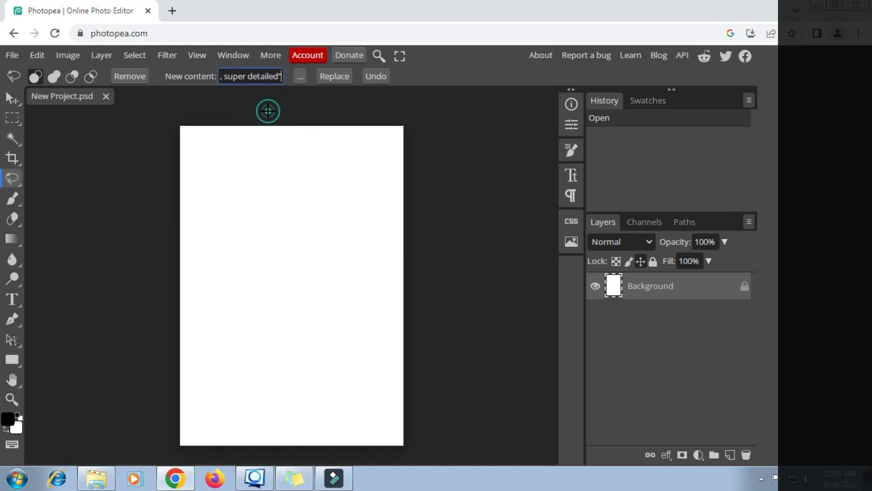
left_click(298, 79)
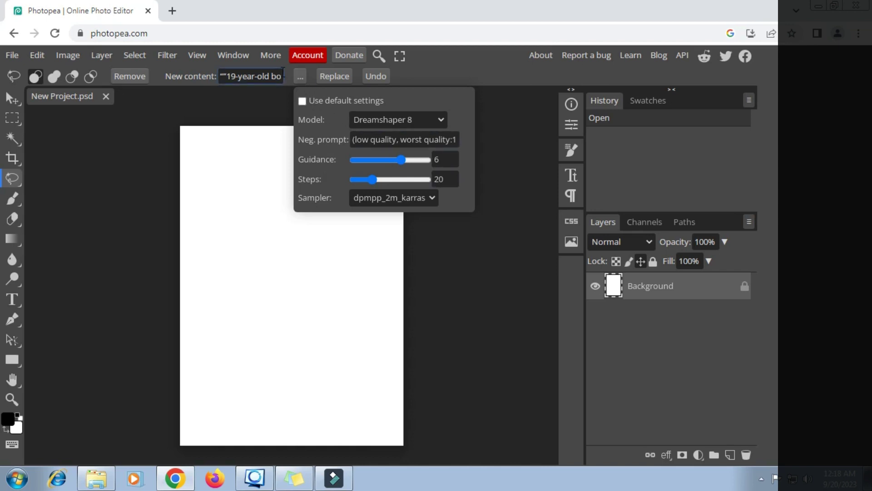
left_click(417, 79)
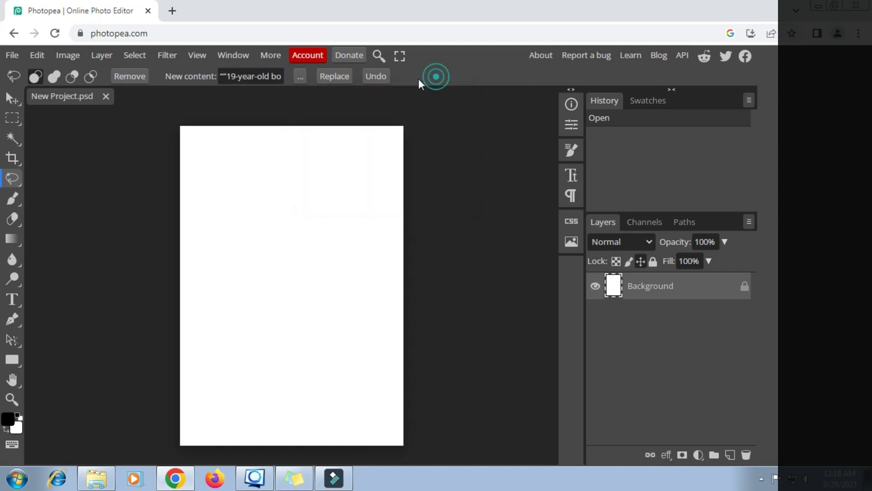
left_click(16, 116)
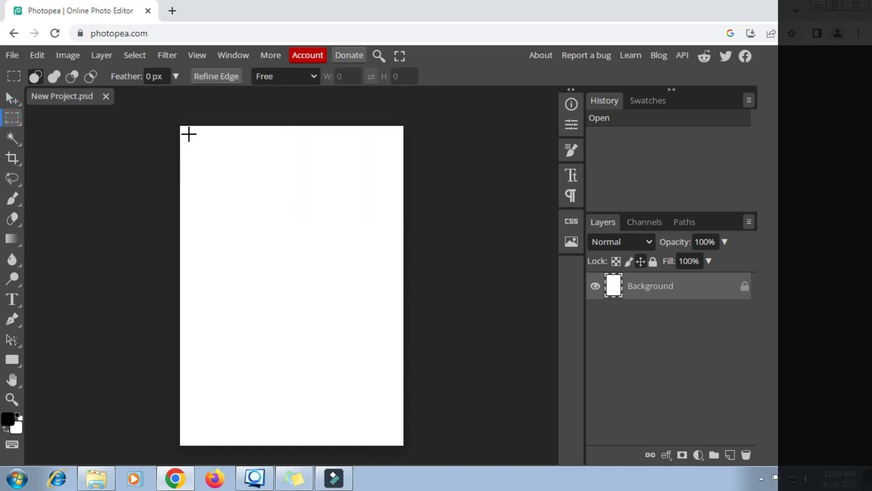
Generate the woman portrait with ornate headdress and gold necklace across the upper canvas, then deselect.
mouse_move(188, 134)
left_mouse_down()
mouse_move(389, 305)
mouse_move(396, 344)
left_mouse_up()
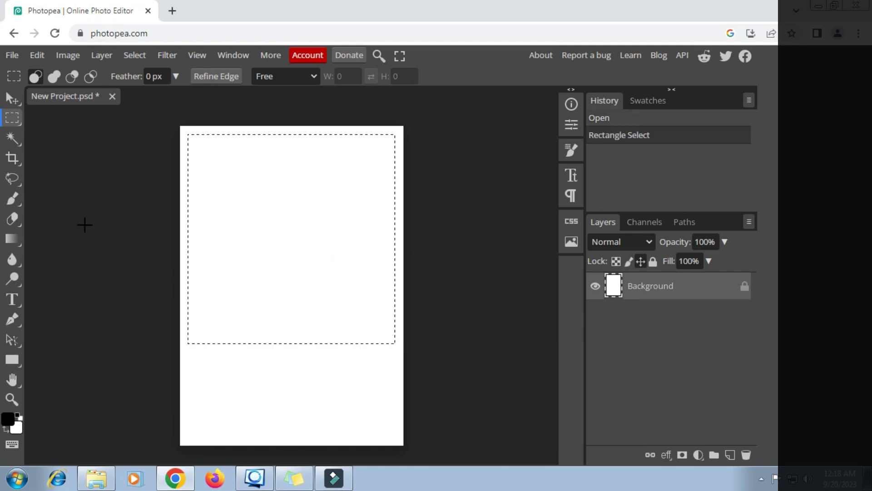
left_click(18, 181)
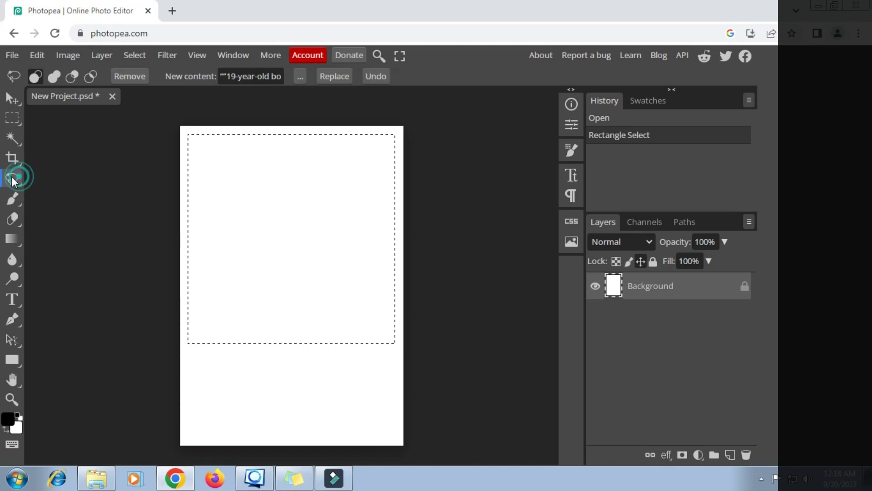
left_click(333, 76)
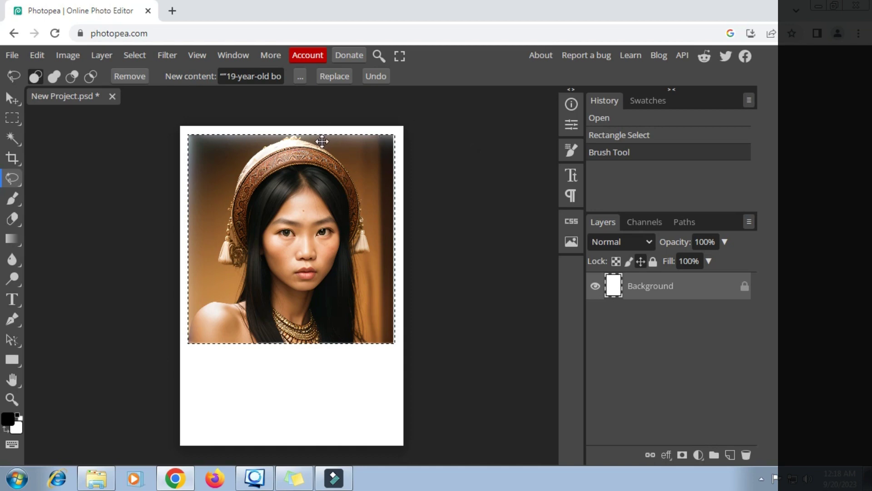
left_click(194, 130)
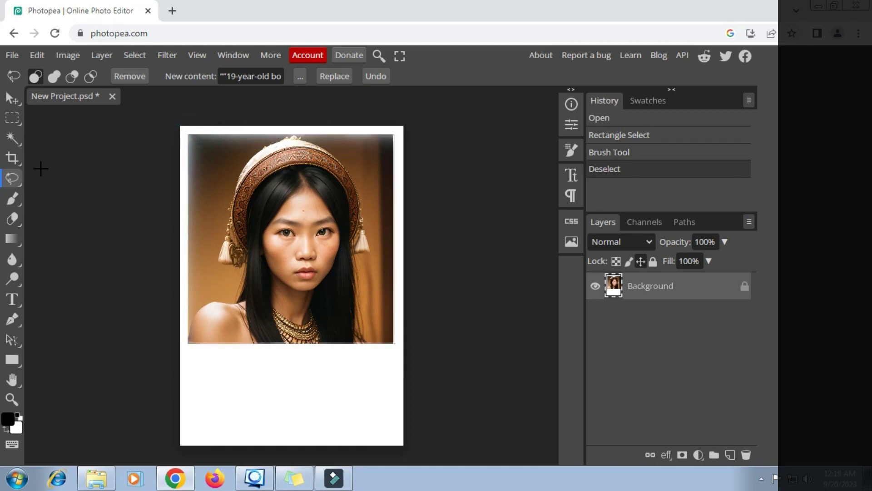
left_click(18, 119)
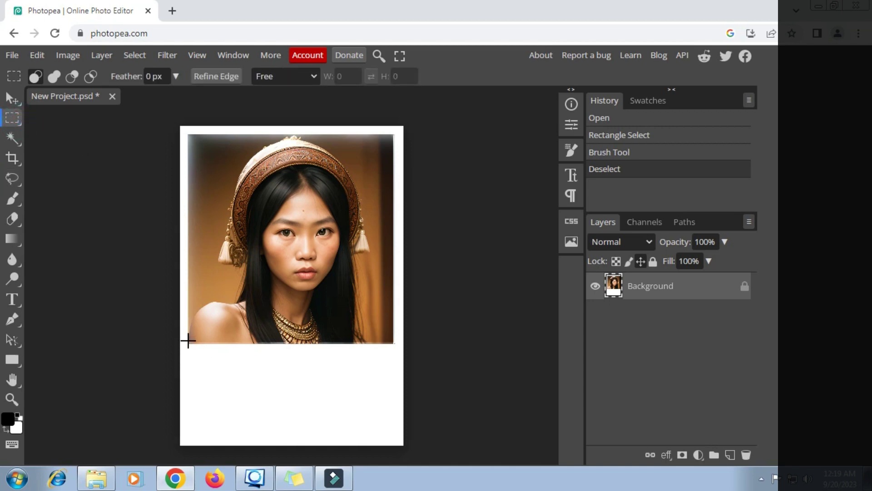
Extend the woman portrait into the blank lower area, revealing her blue top and patterned garment.
left_click_drag(188, 337, 395, 437)
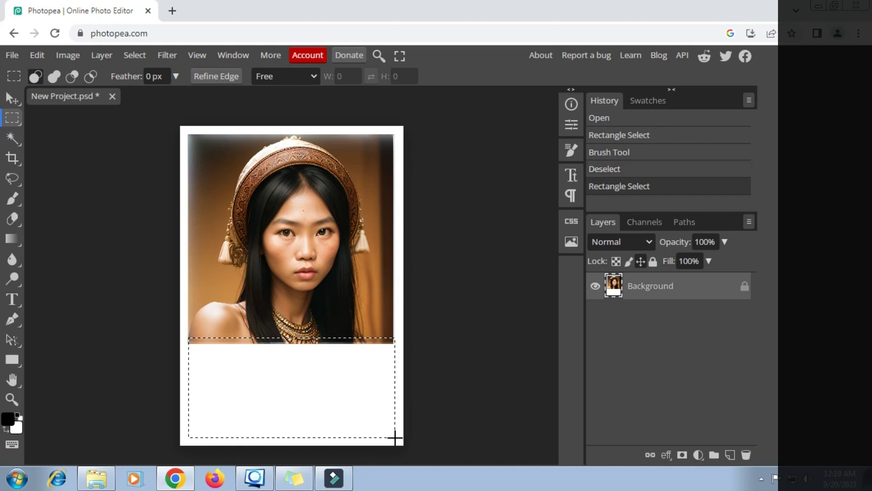
left_click(13, 177)
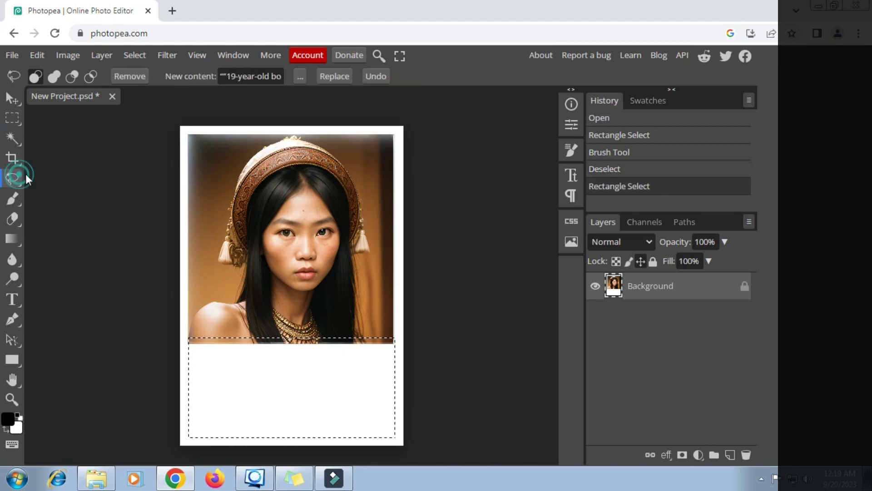
left_click(334, 77)
left_click(496, 119)
left_click(340, 76)
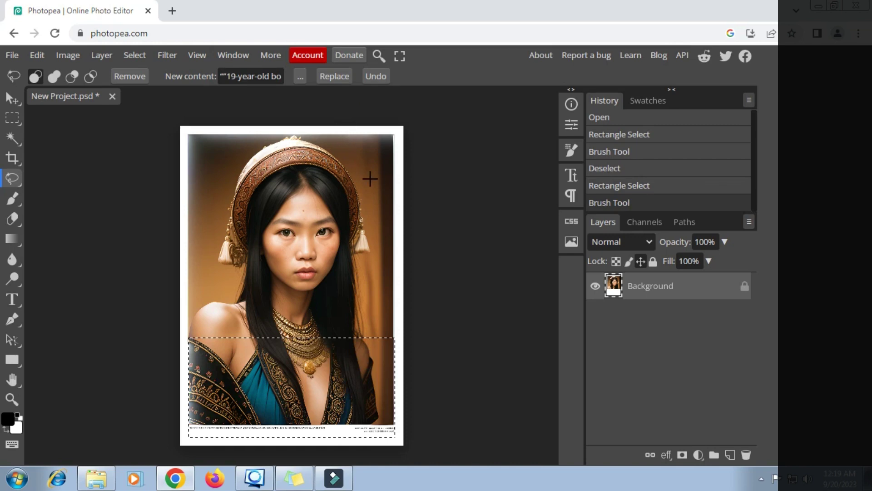
left_click(395, 177)
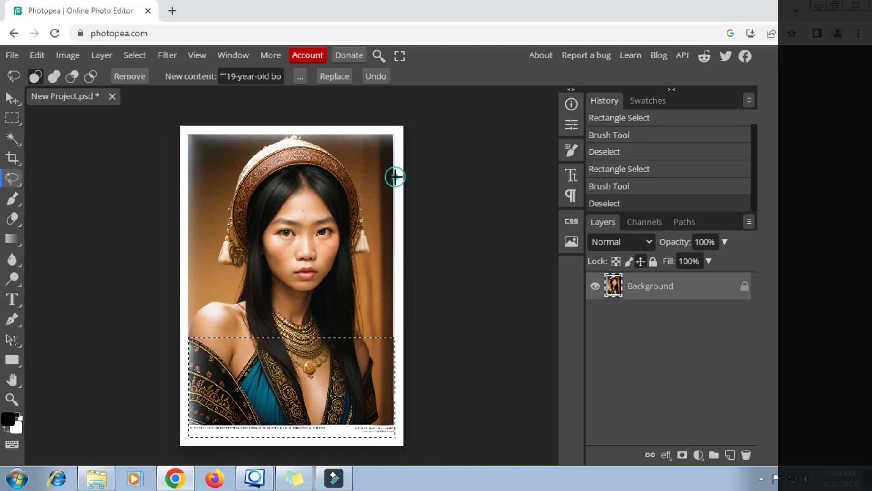